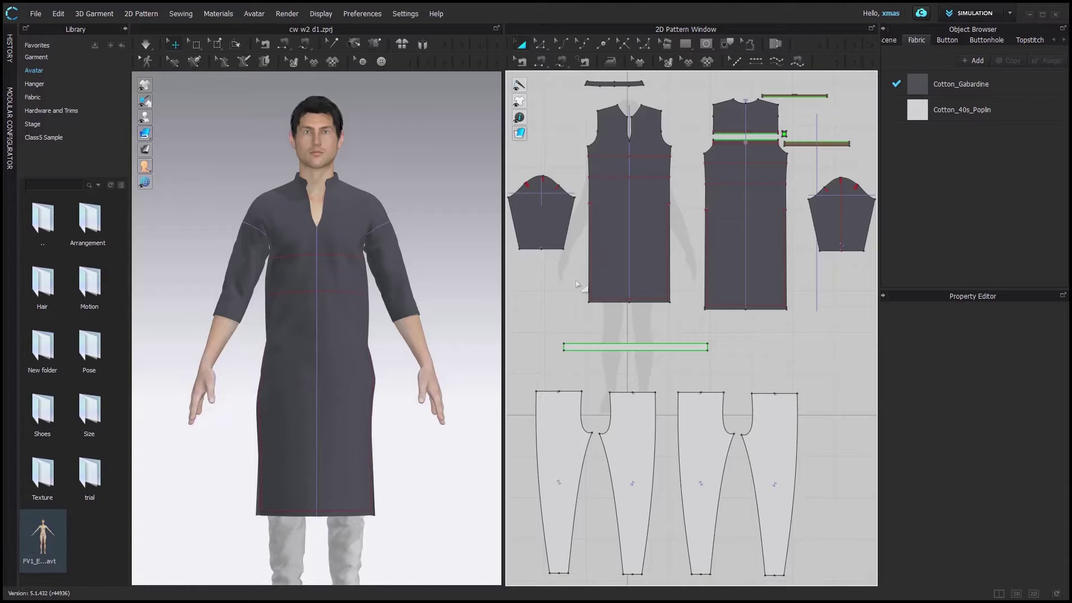
# - Undo the last change and move the left sleeve pattern lower in the layout
pyautogui.hotkey('ctrl', 'z')
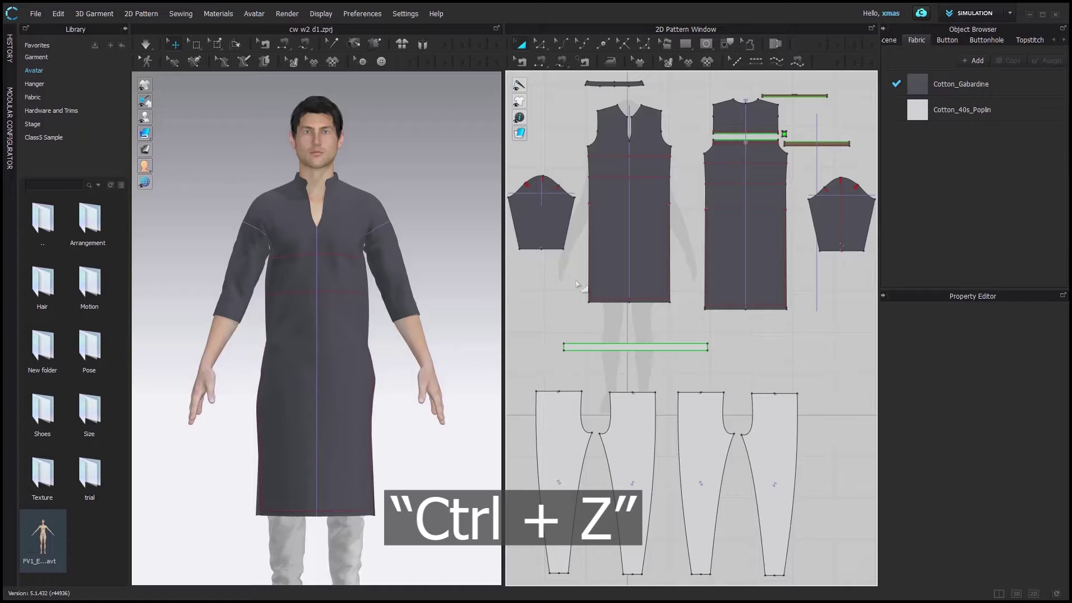
pyautogui.click(546, 235)
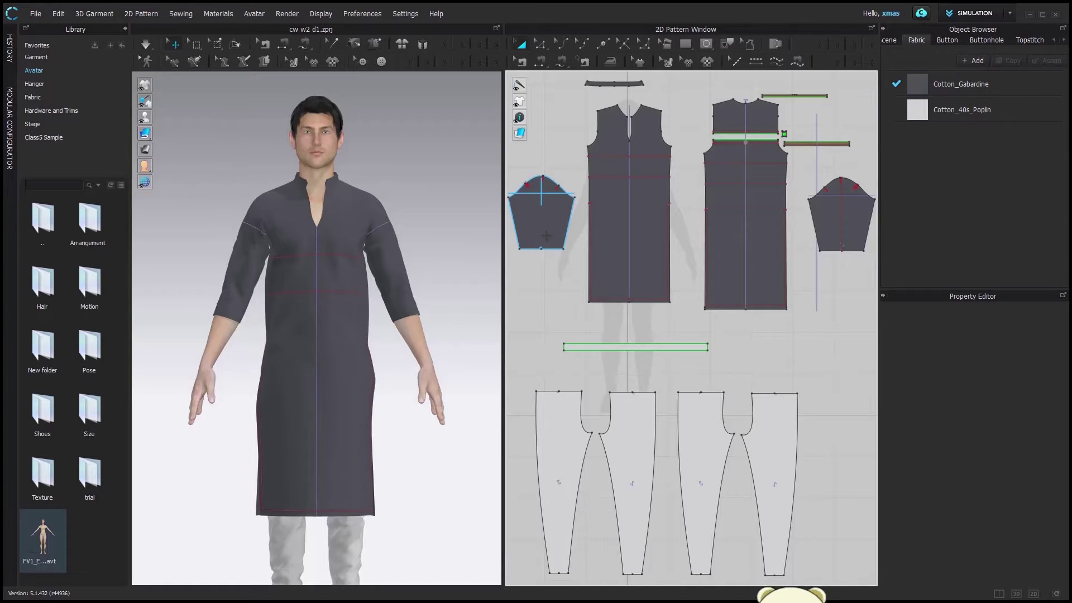
pyautogui.moveTo(546, 235); pyautogui.dragTo(541, 301)
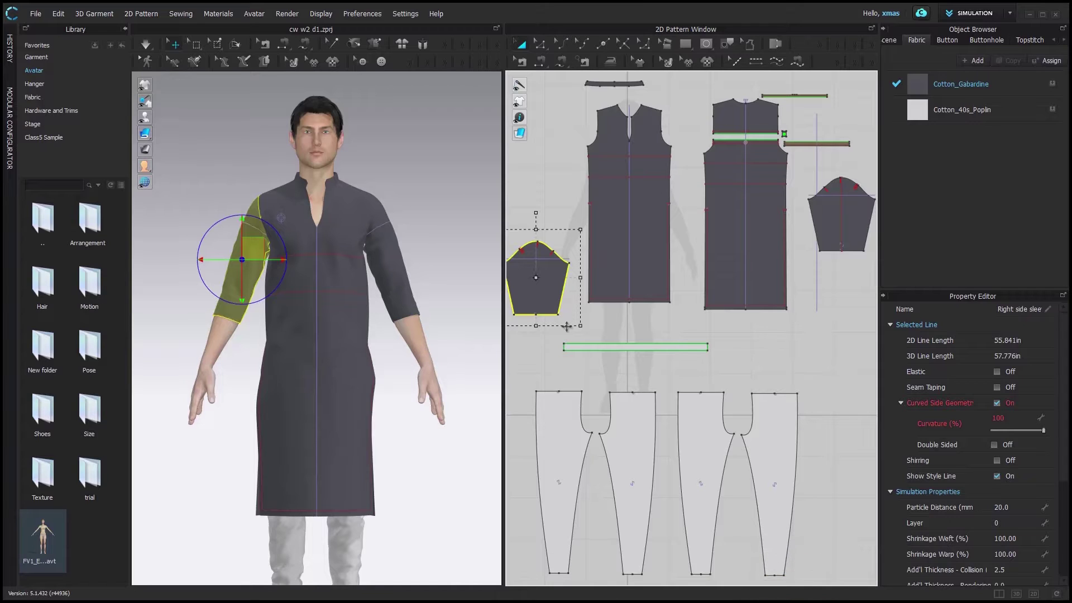
# - Try pulling the sleeve's lower corner point up and inward, then undo that reshape
pyautogui.press('z')
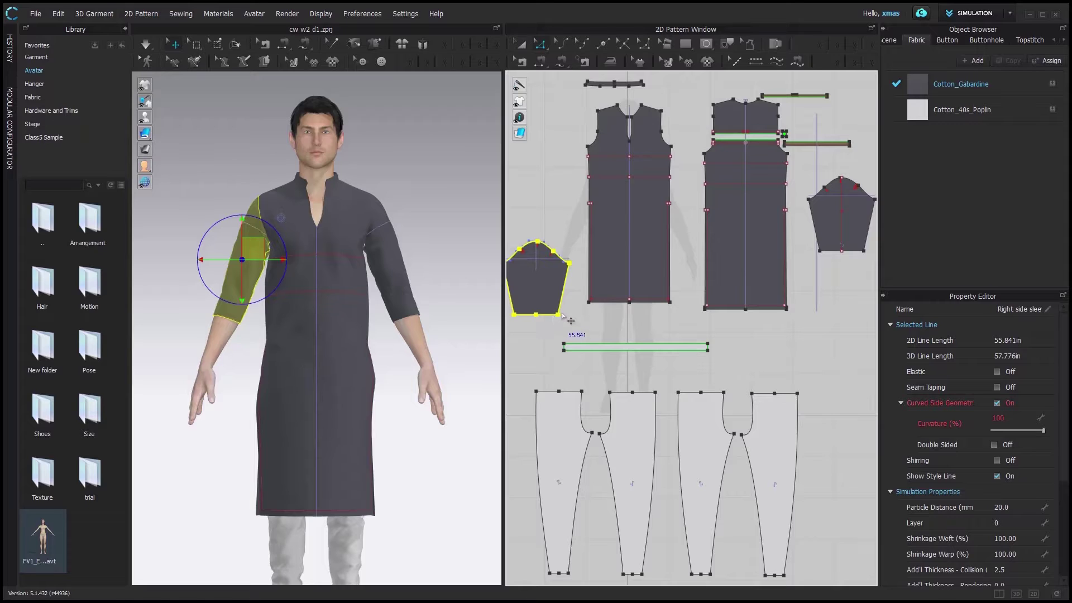
pyautogui.moveTo(558, 314); pyautogui.dragTo(546, 286)
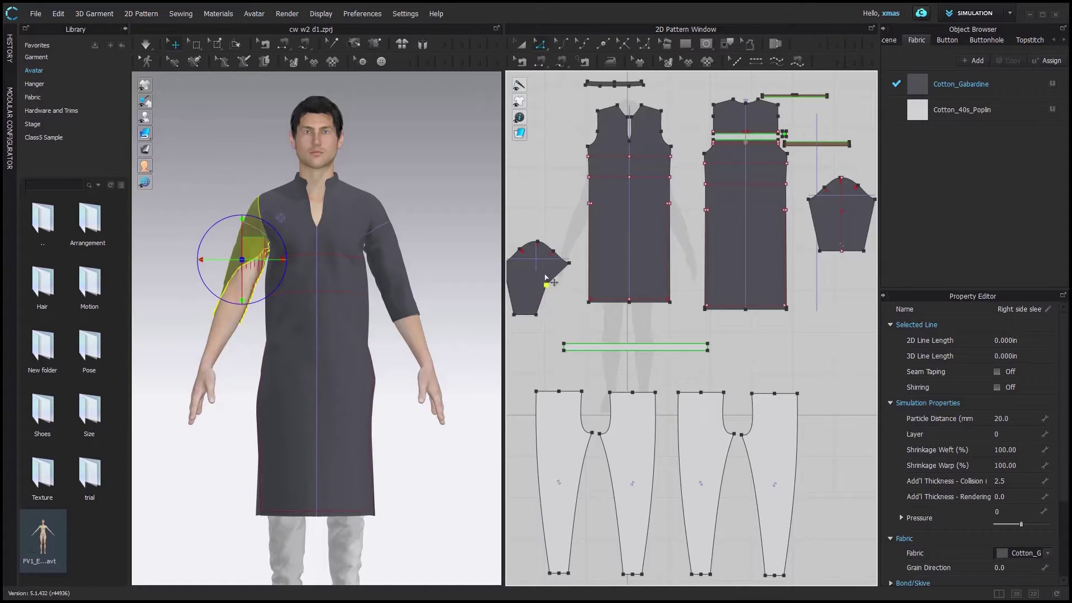
pyautogui.hotkey('ctrl', 'z')
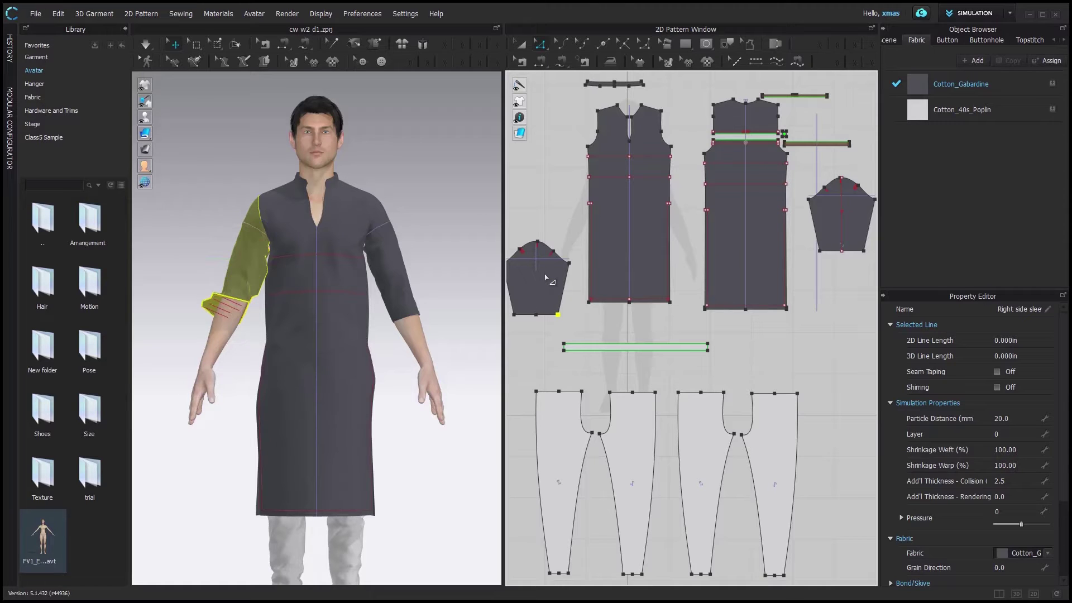
pyautogui.click(58, 14)
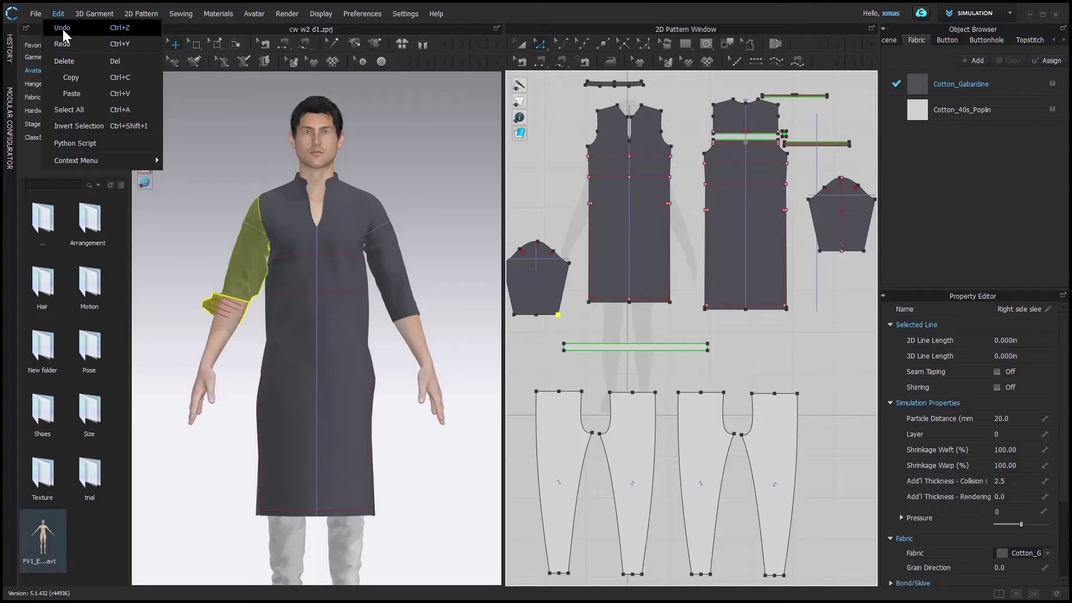
# - Undo, bring back the sleeve's diagonal corner cut, then undo it again
pyautogui.click(102, 28)
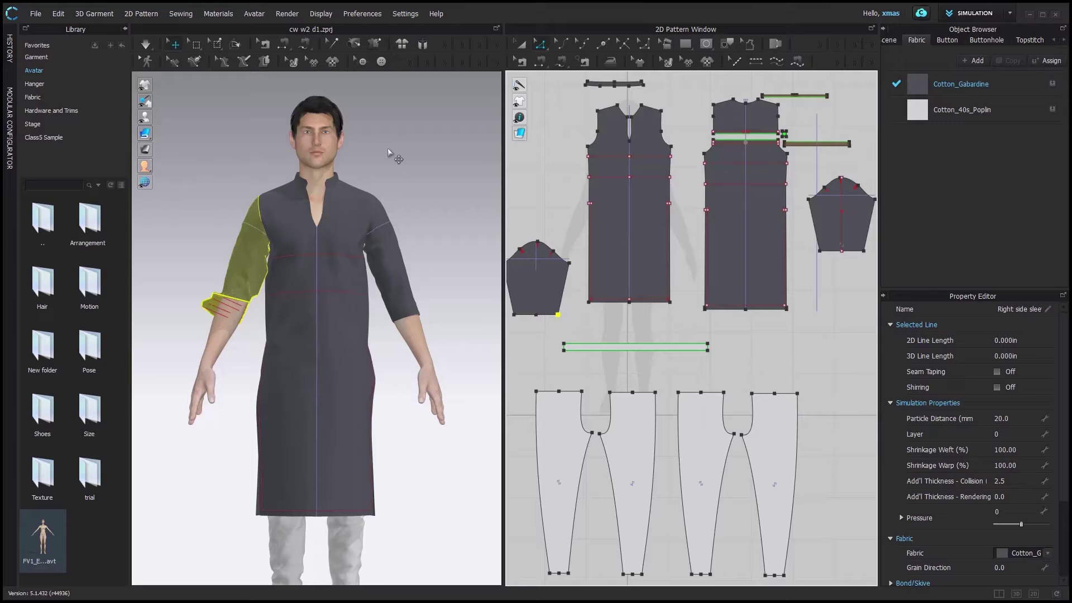
pyautogui.hotkey('ctrl', 'z')
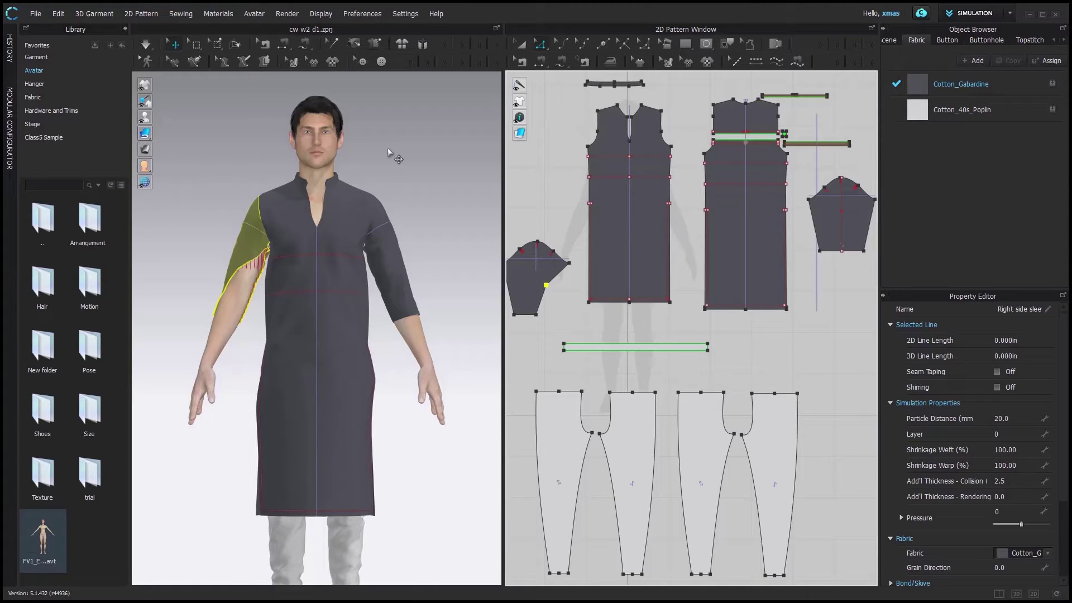
pyautogui.hotkey('ctrl', 'z')
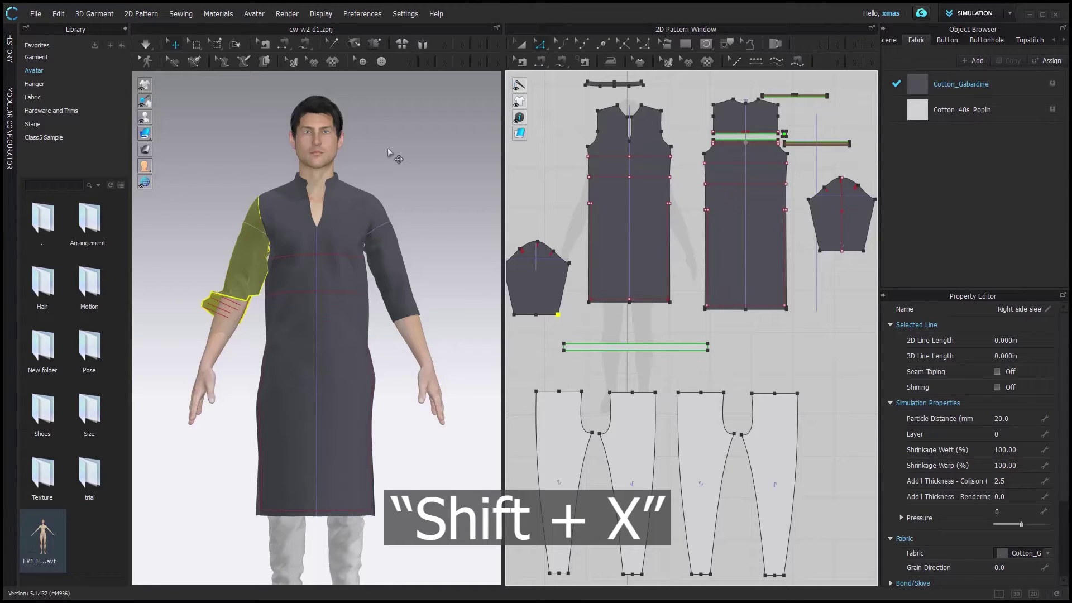
# - Show the avatar's X-ray joints, hide them again, and deselect the sleeve
pyautogui.hotkey('shift', 'x')
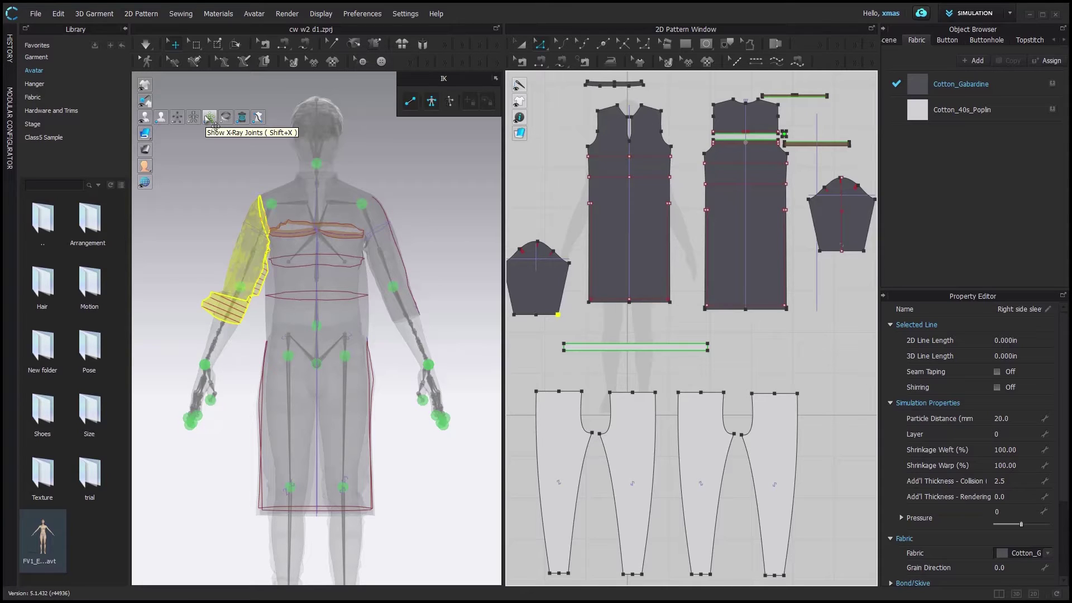
pyautogui.click(215, 125)
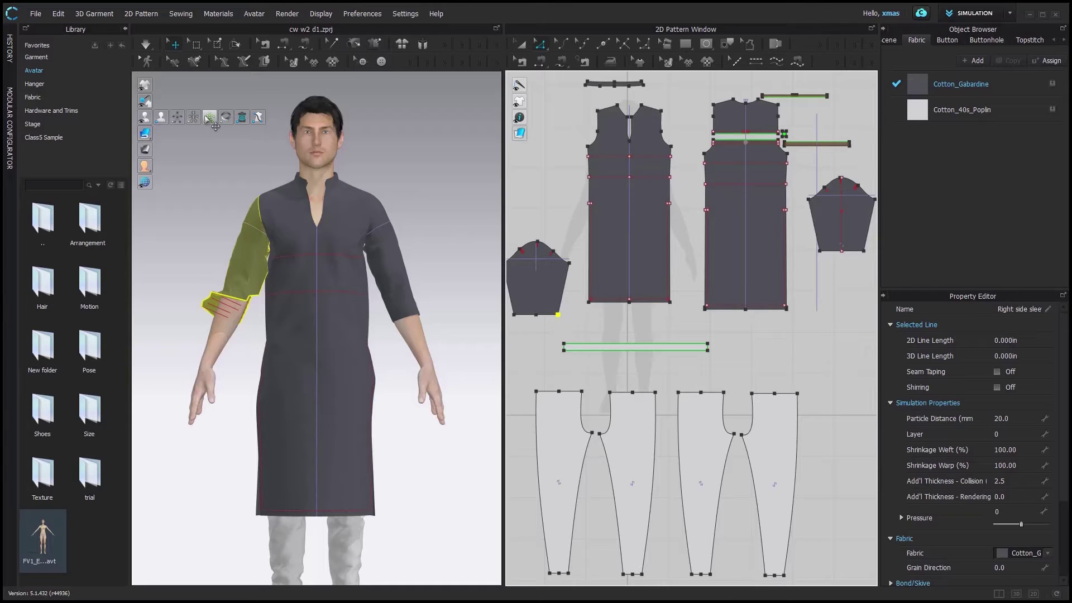
pyautogui.click(210, 165)
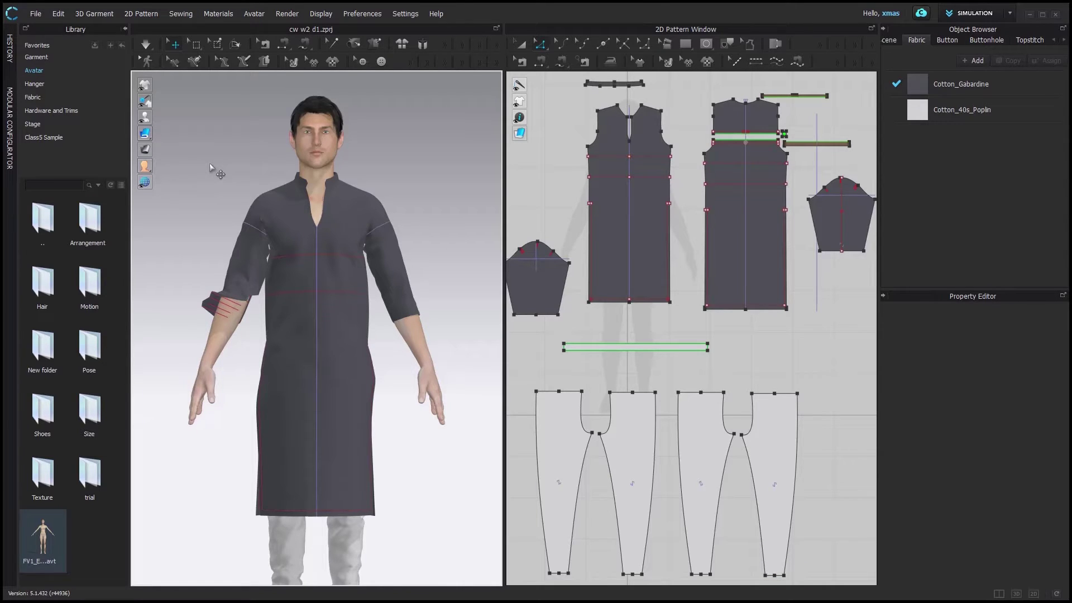
# - Set the 2D view to Transform Pattern, briefly trying the Rectangle tool first
pyautogui.hotkey('ctrl', 'n')
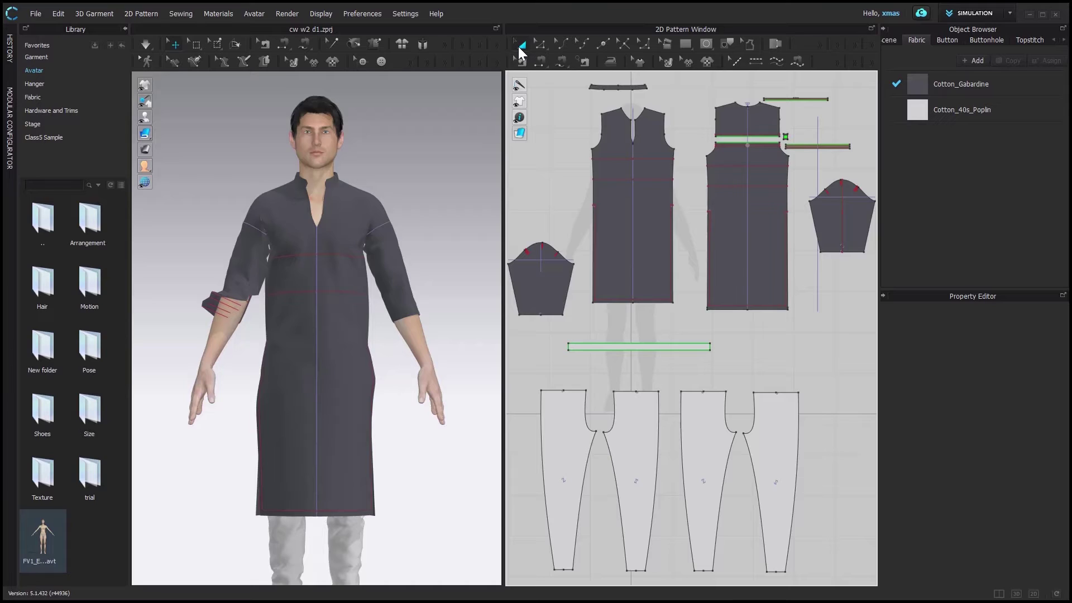
pyautogui.press('a')
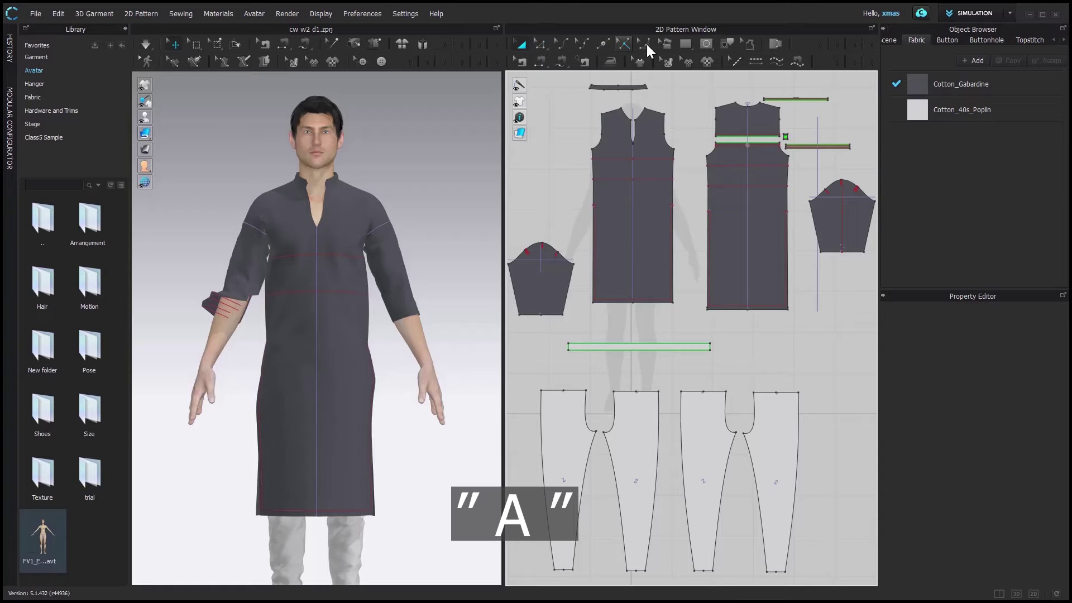
pyautogui.click(686, 43)
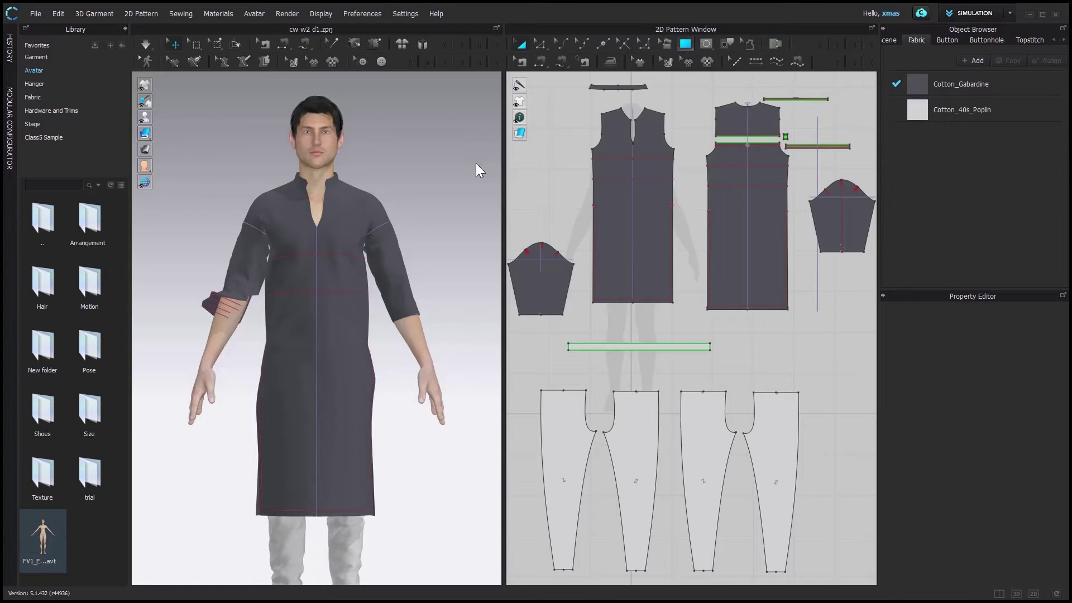
pyautogui.press('a')
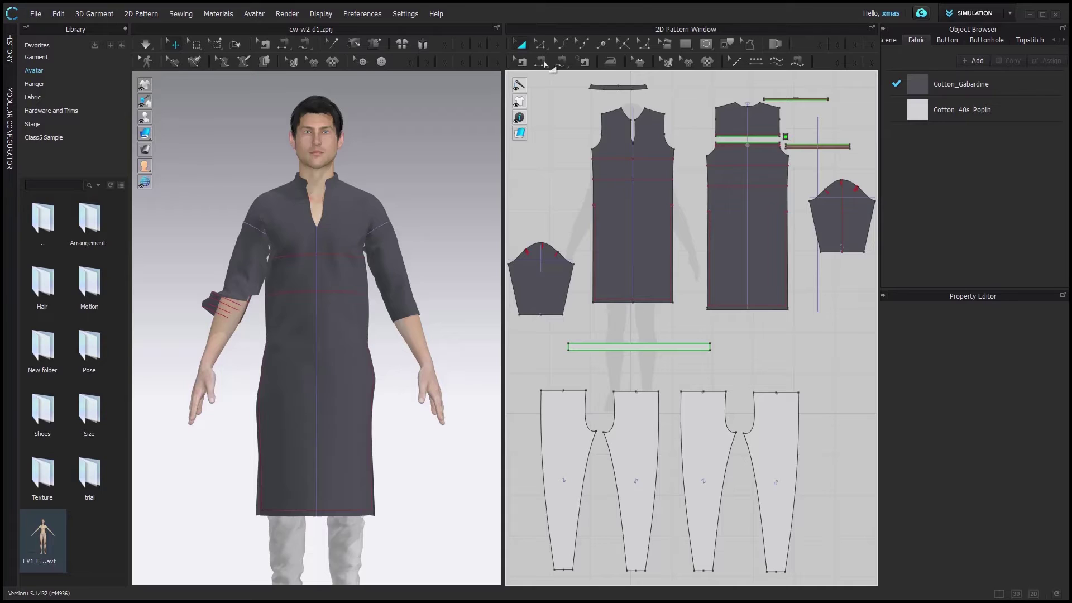
# - Step the 2D tools from Edit Pattern through Edit Point to Edit Curvature
pyautogui.press('z')
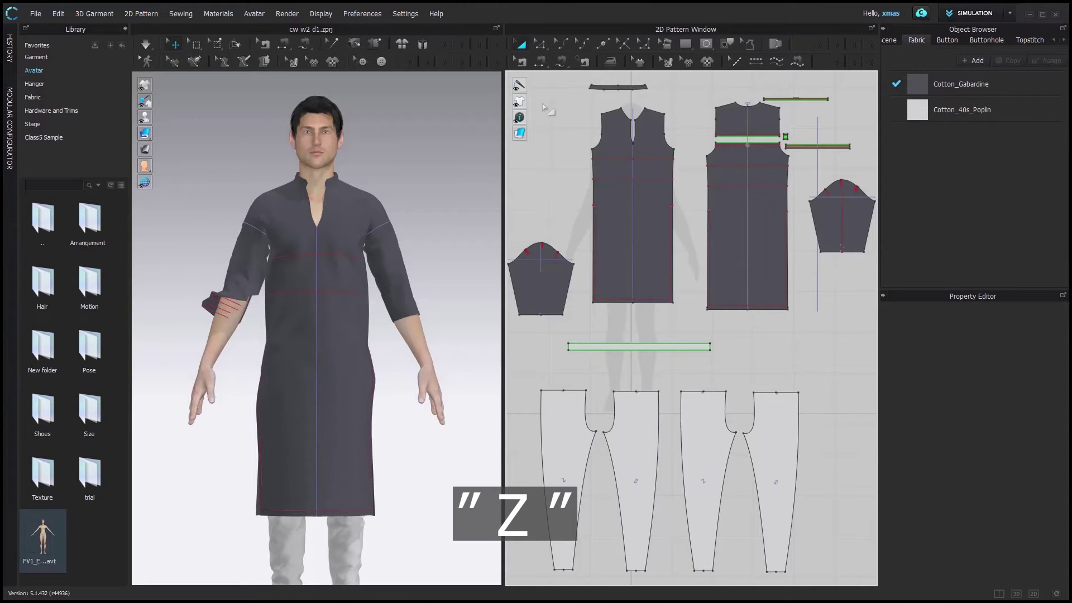
pyautogui.press('z')
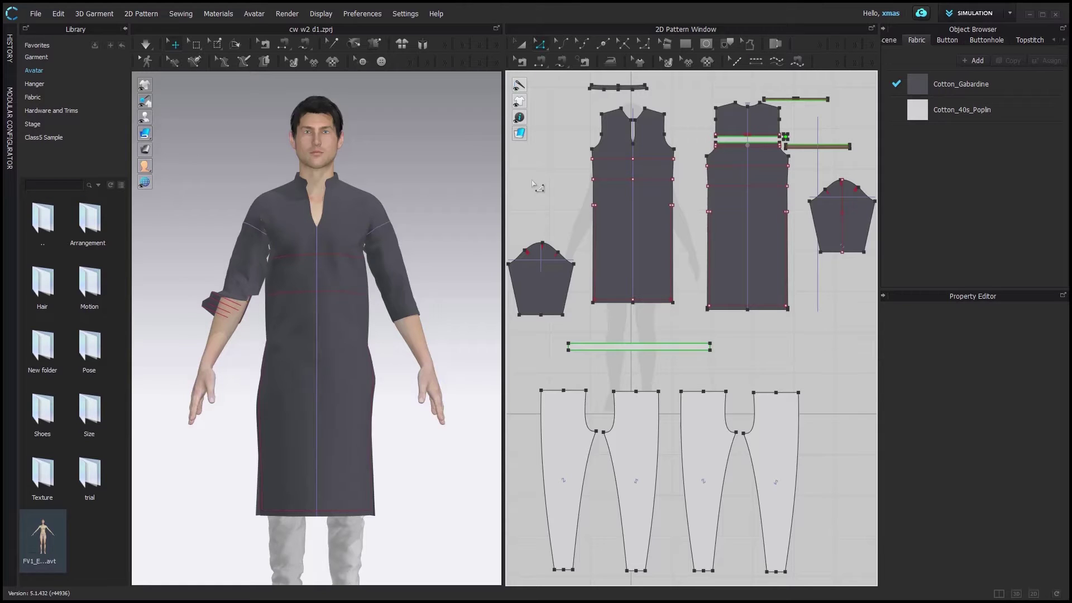
pyautogui.press('c')
pyautogui.moveTo(647, 370); pyautogui.dragTo(647, 372)
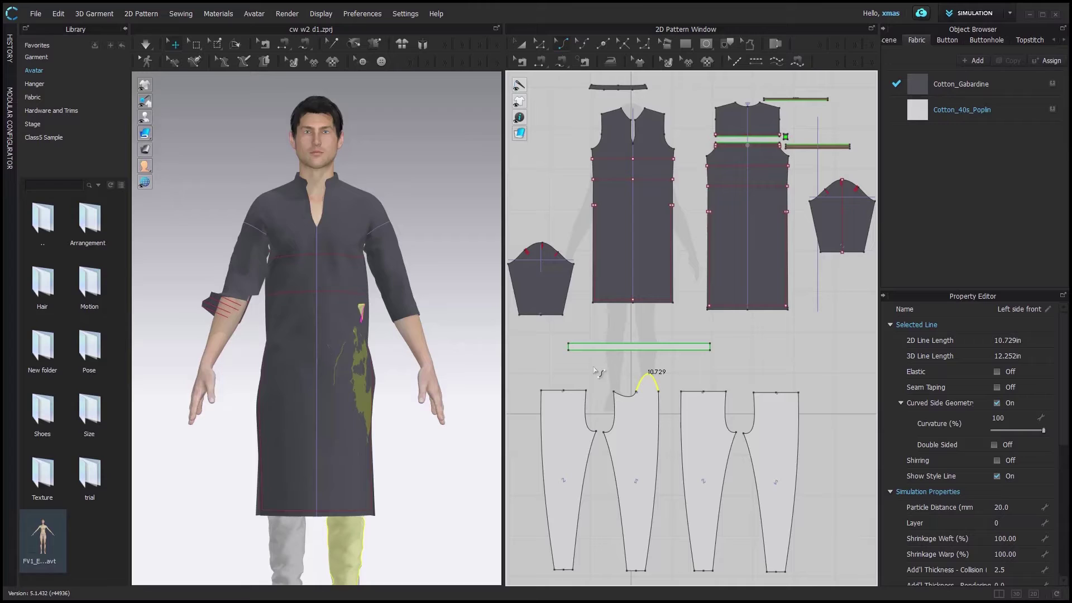
pyautogui.hotkey('ctrl', 'z')
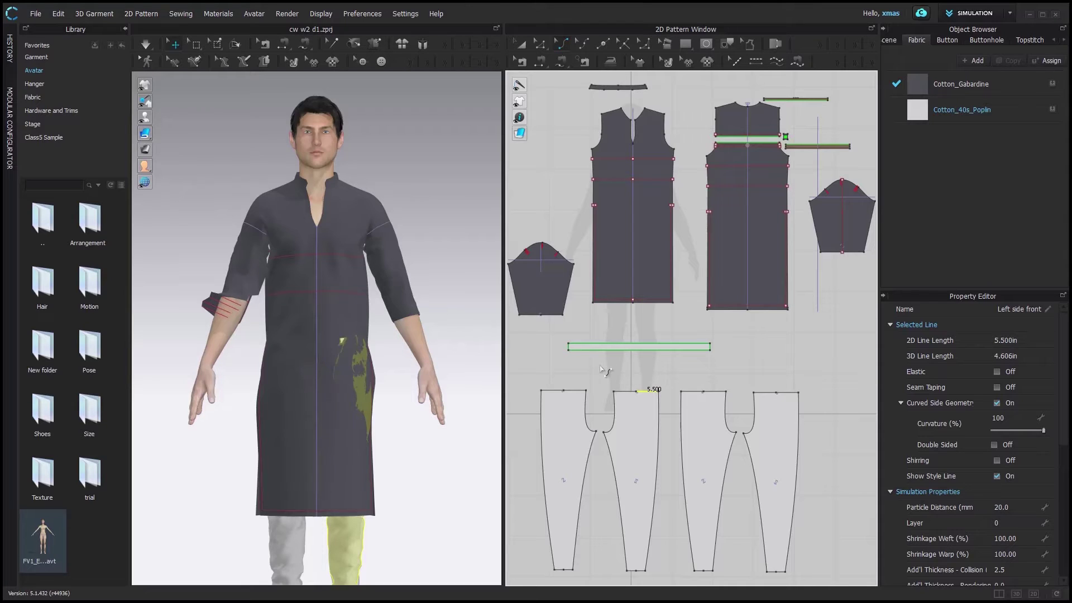
pyautogui.press('x')
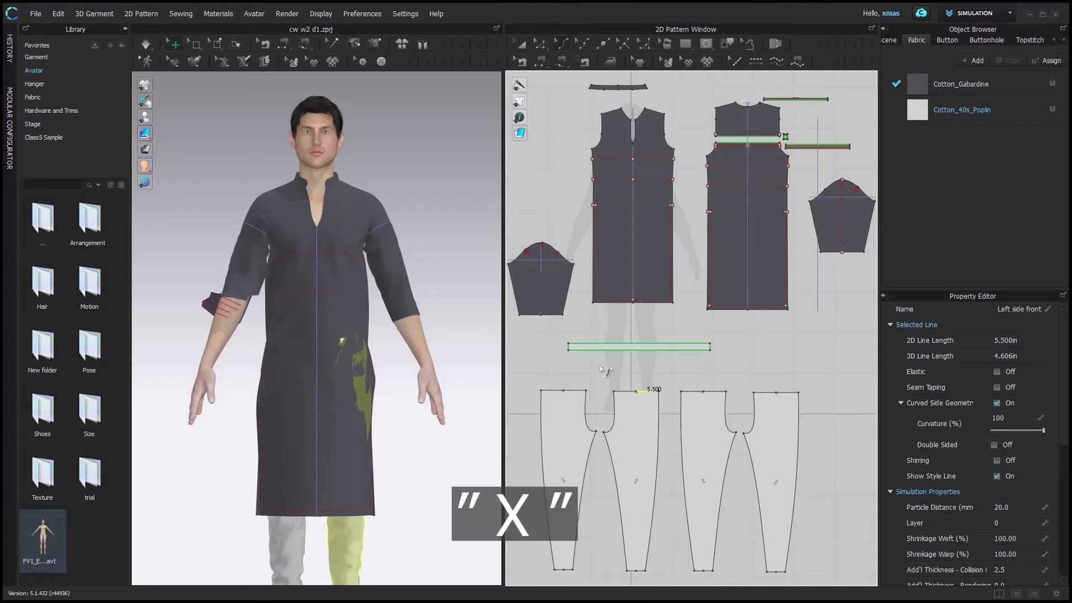
pyautogui.press('z')
pyautogui.rightClick(649, 391)
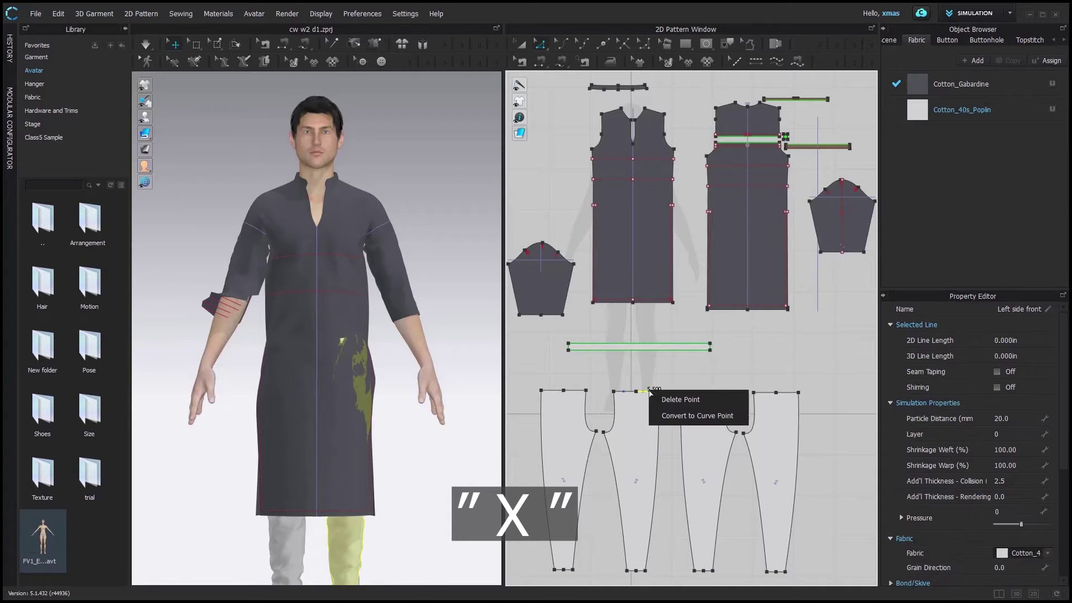
pyautogui.click(636, 372)
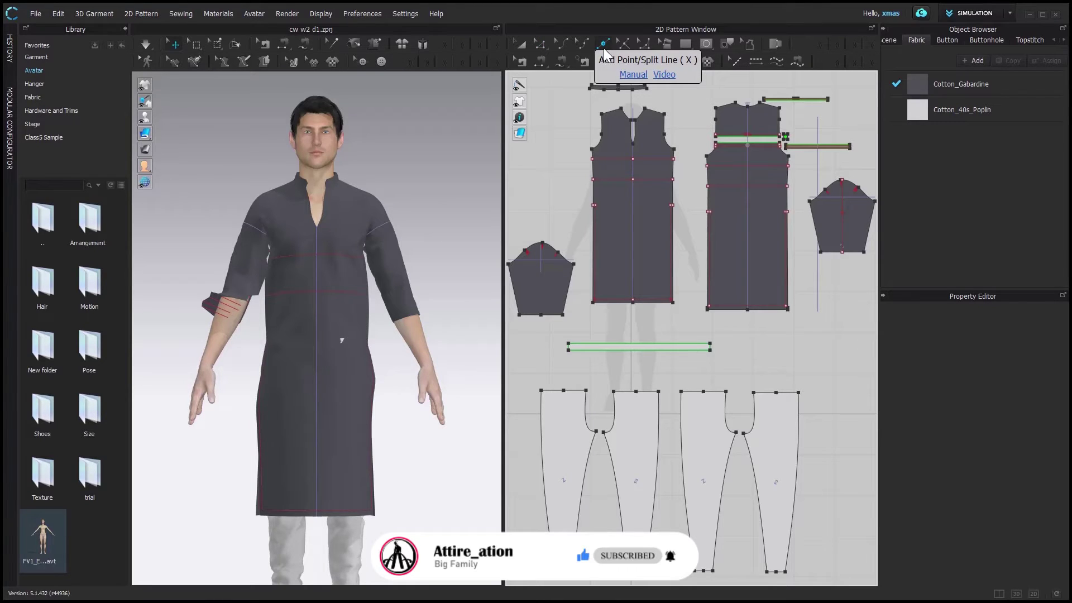
# - Split the kurta panel's left edge into lines of about 10.4 and 12.6 inches
pyautogui.click(604, 50)
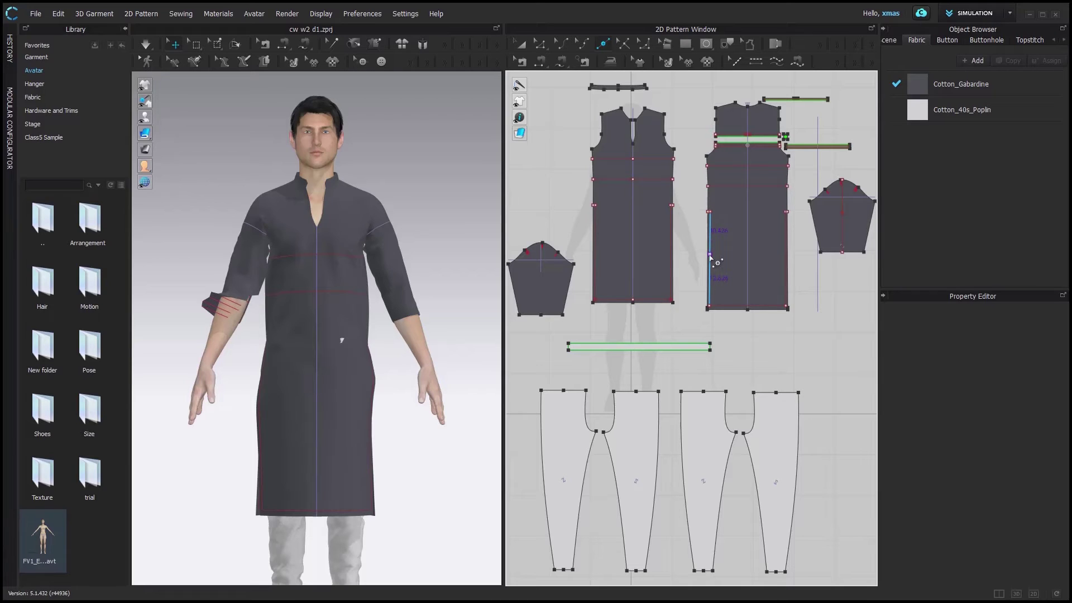
pyautogui.click(710, 254)
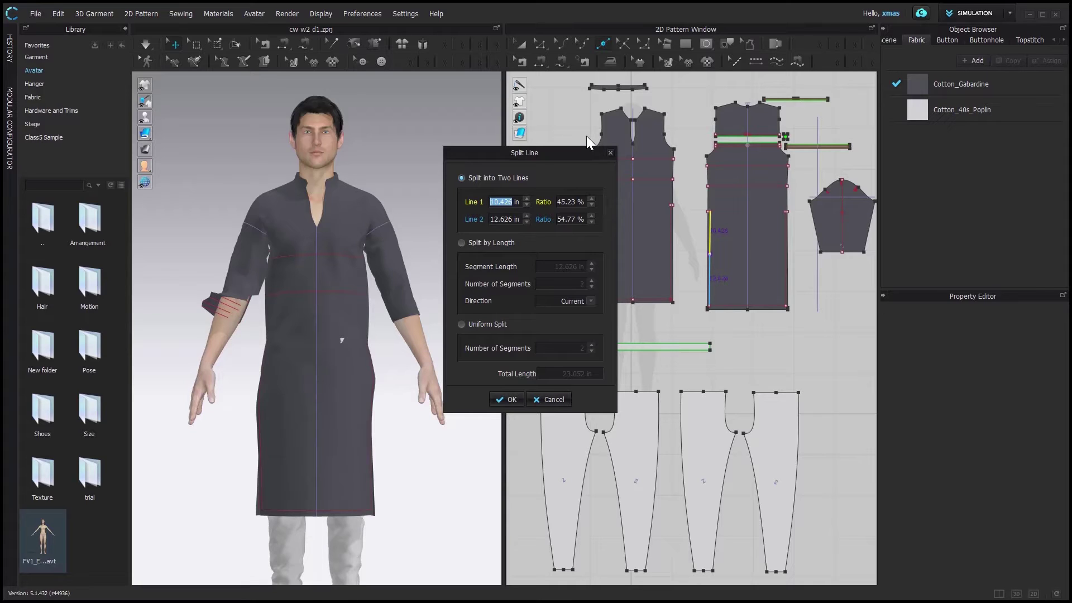
pyautogui.press('Return')
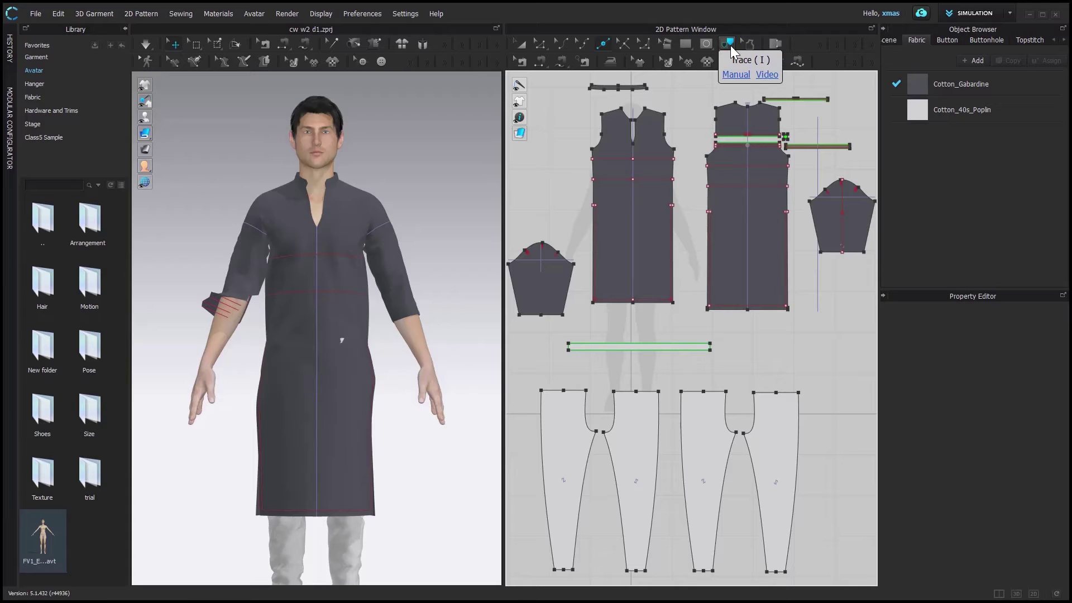
pyautogui.click(730, 45)
pyautogui.click(685, 47)
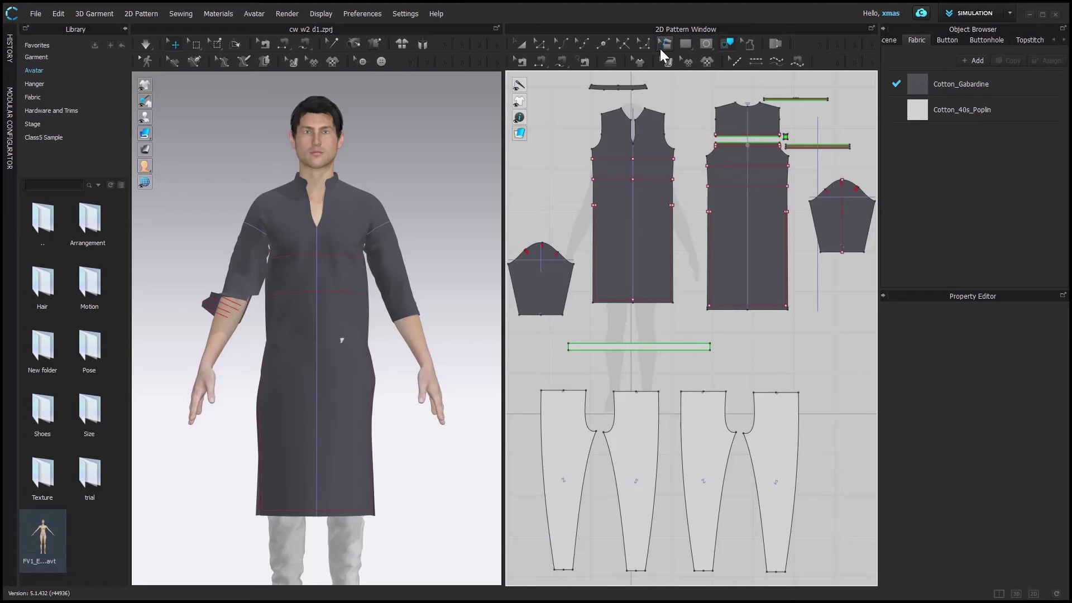
pyautogui.click(688, 42)
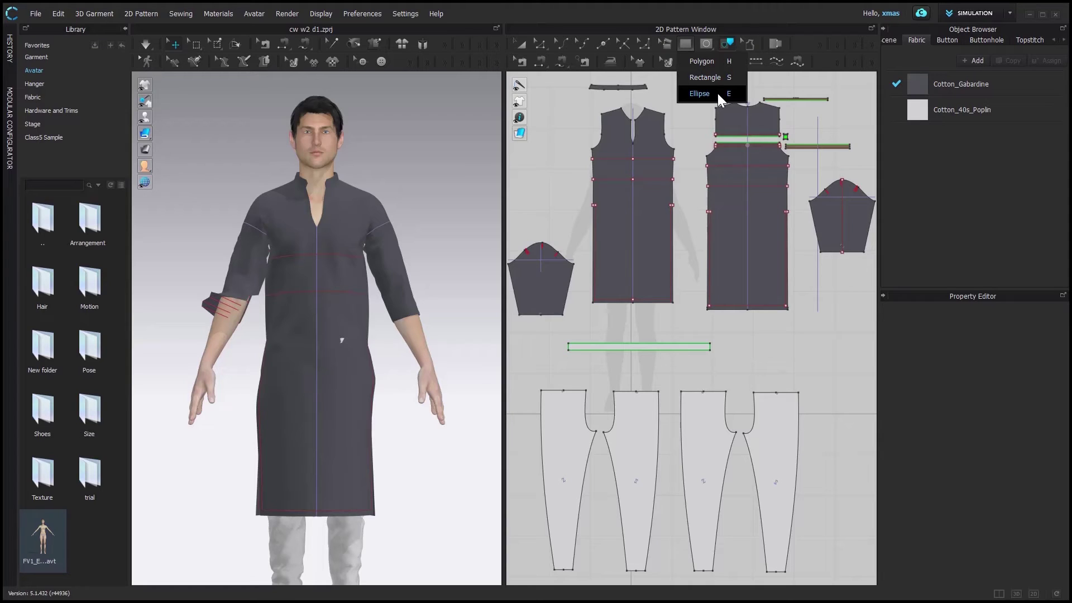
pyautogui.click(699, 61)
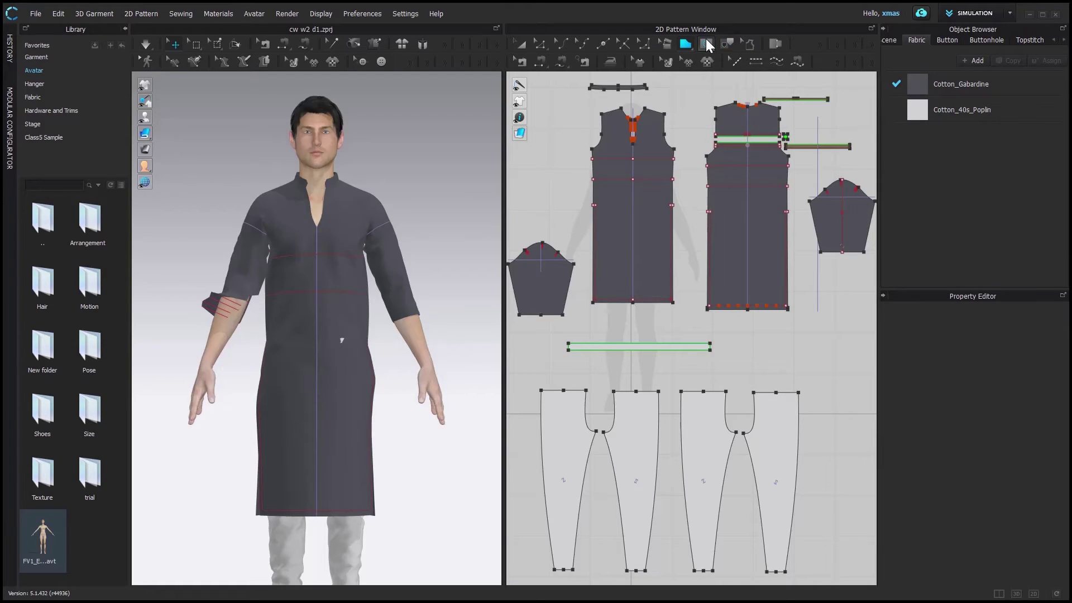
pyautogui.click(706, 41)
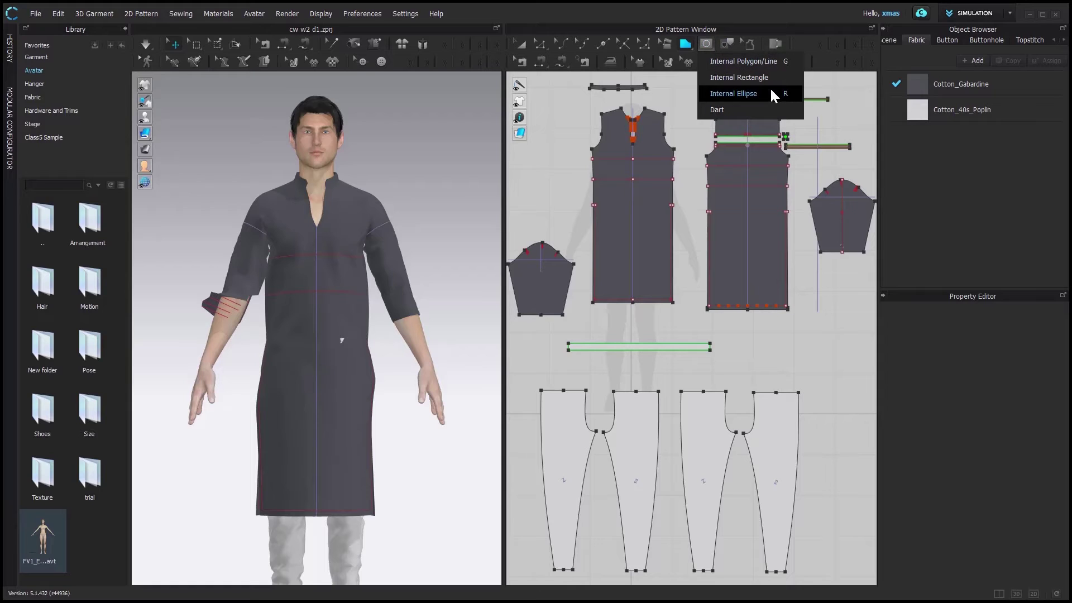
pyautogui.click(720, 110)
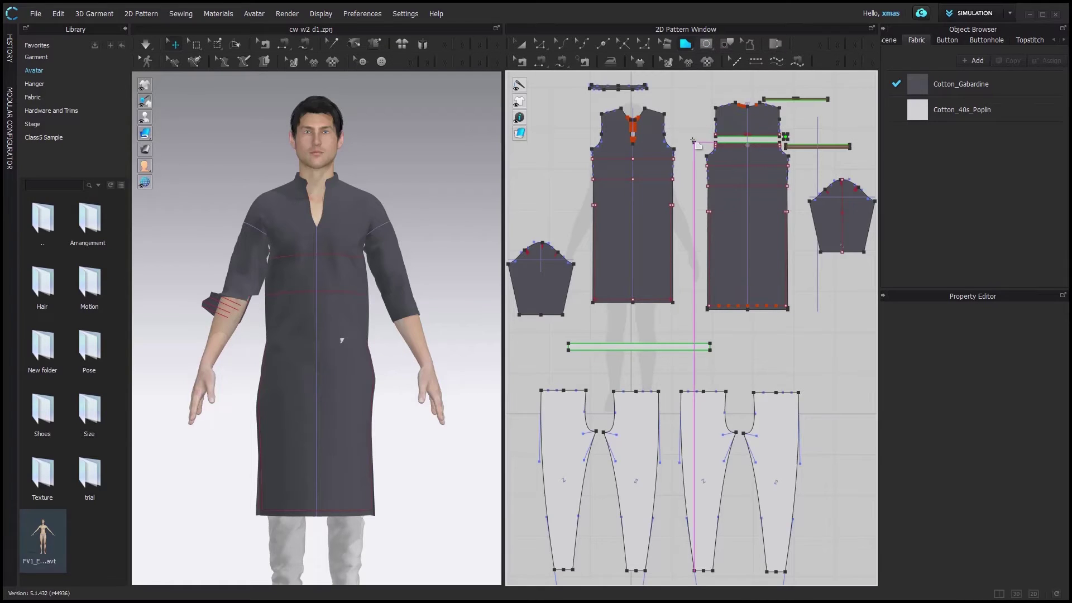
pyautogui.click(693, 142)
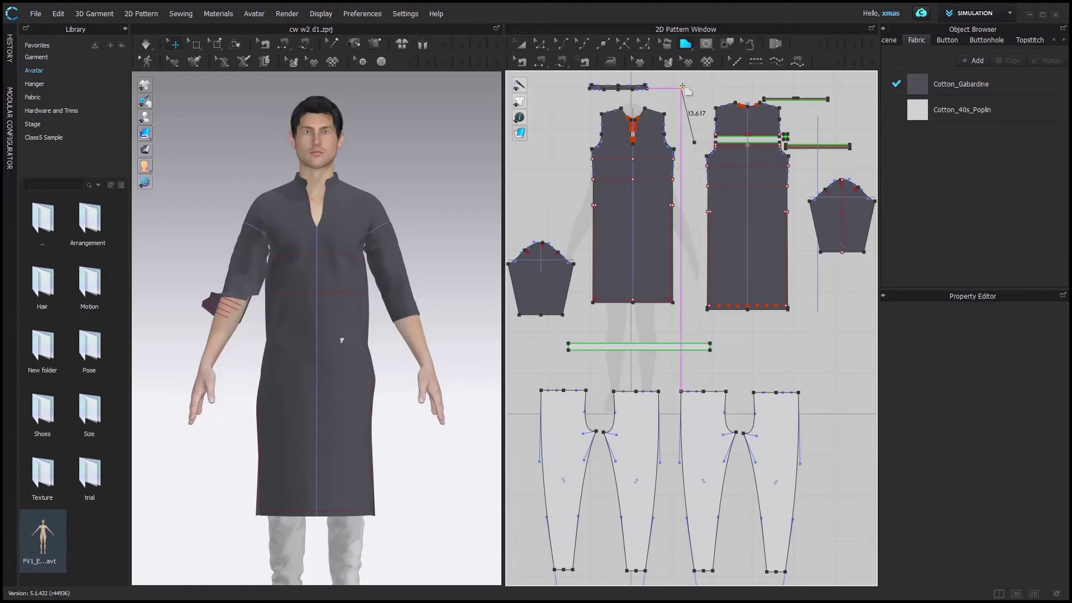
pyautogui.press('Escape')
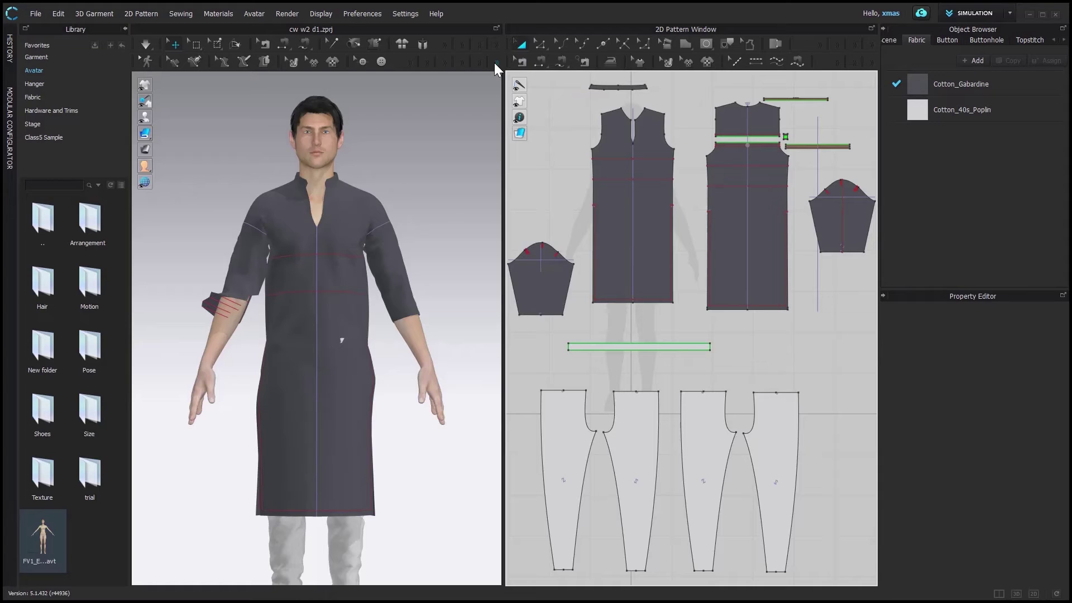
# - Cycle the Edit Sewing, Segment Sewing and Free Sewing tools, ending on Select/Move in both views
pyautogui.press('b')
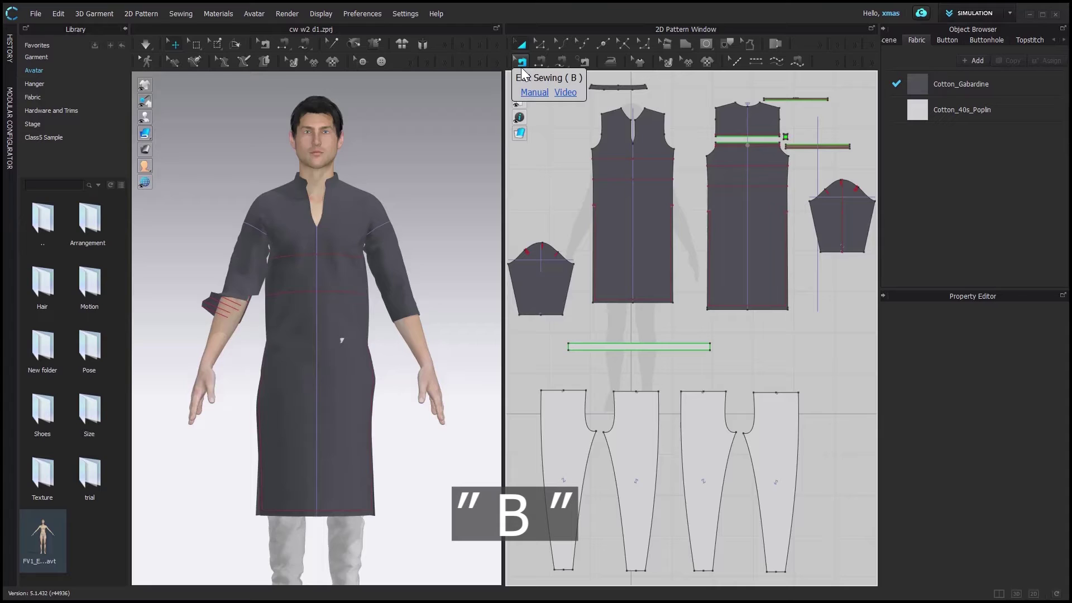
pyautogui.click(522, 62)
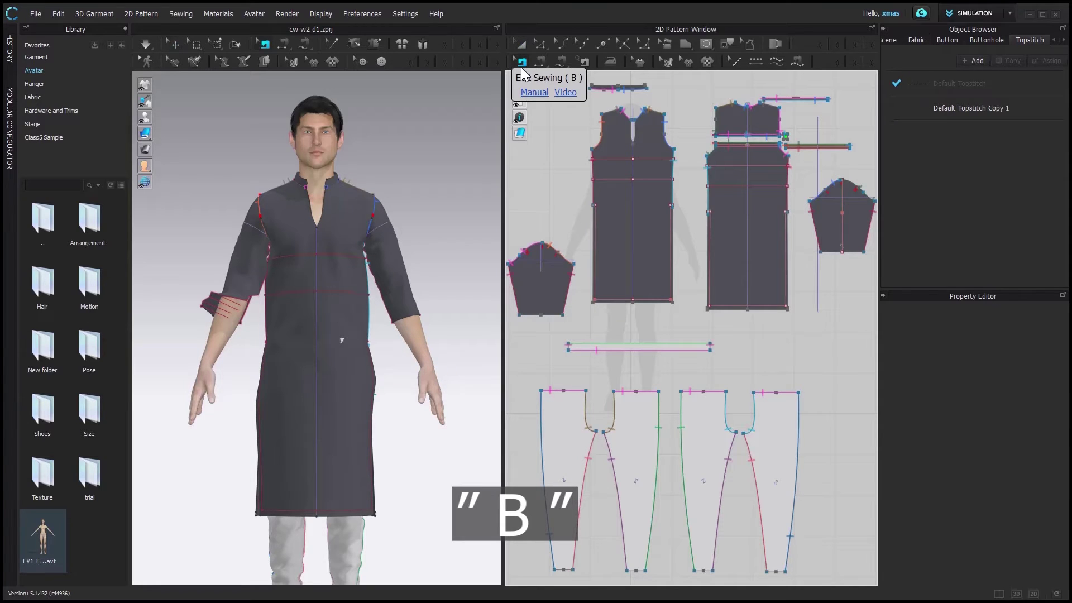
pyautogui.press('n')
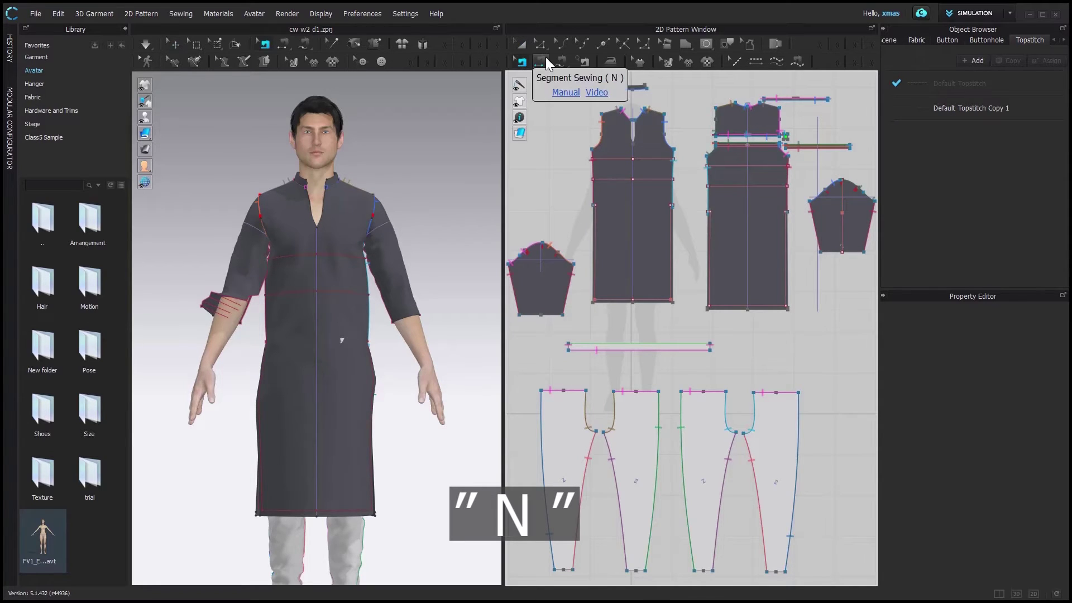
pyautogui.click(545, 58)
pyautogui.press('m')
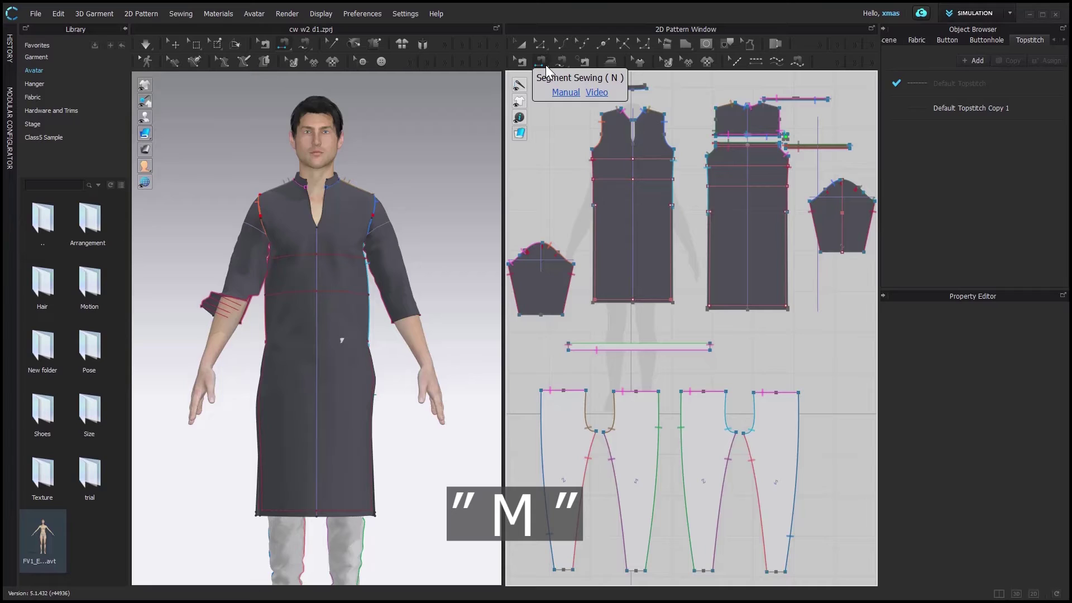
pyautogui.click(546, 66)
pyautogui.press('m')
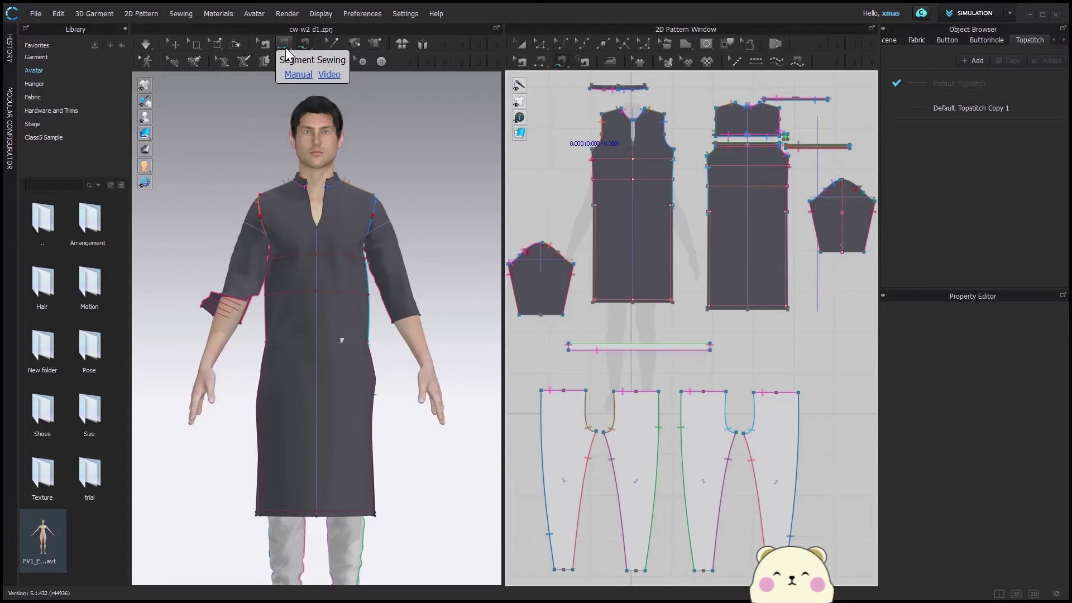
pyautogui.click(286, 52)
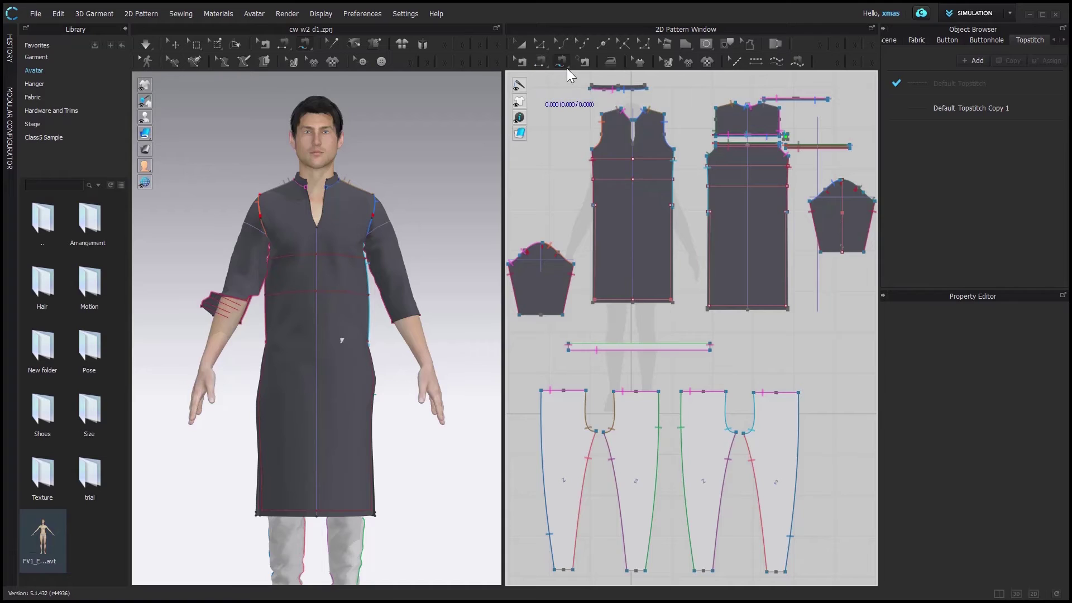
pyautogui.click(304, 49)
pyautogui.press('q')
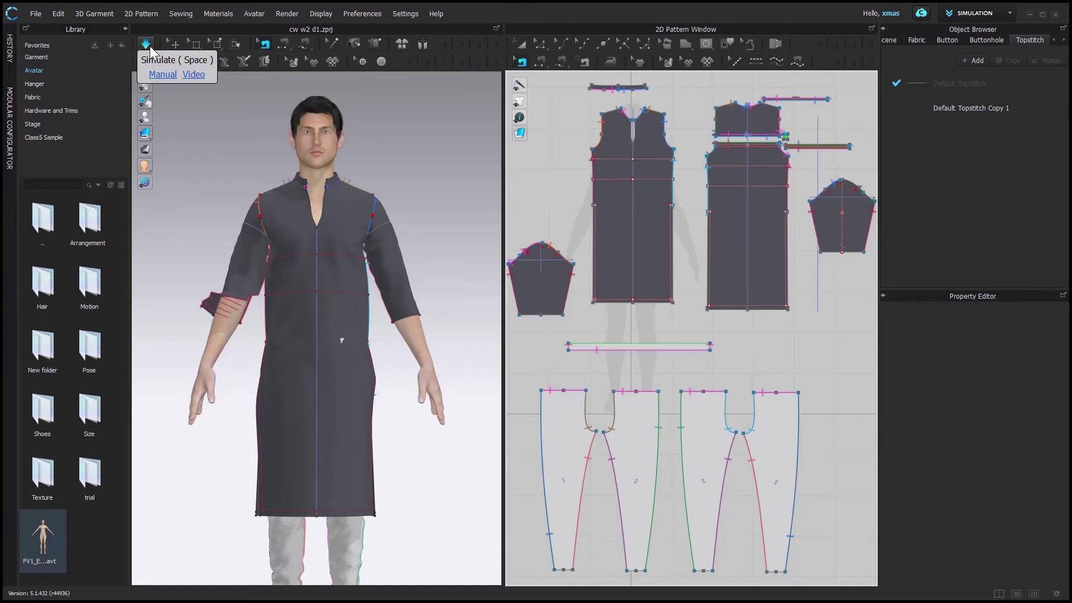
pyautogui.hotkey('shift', 'a')
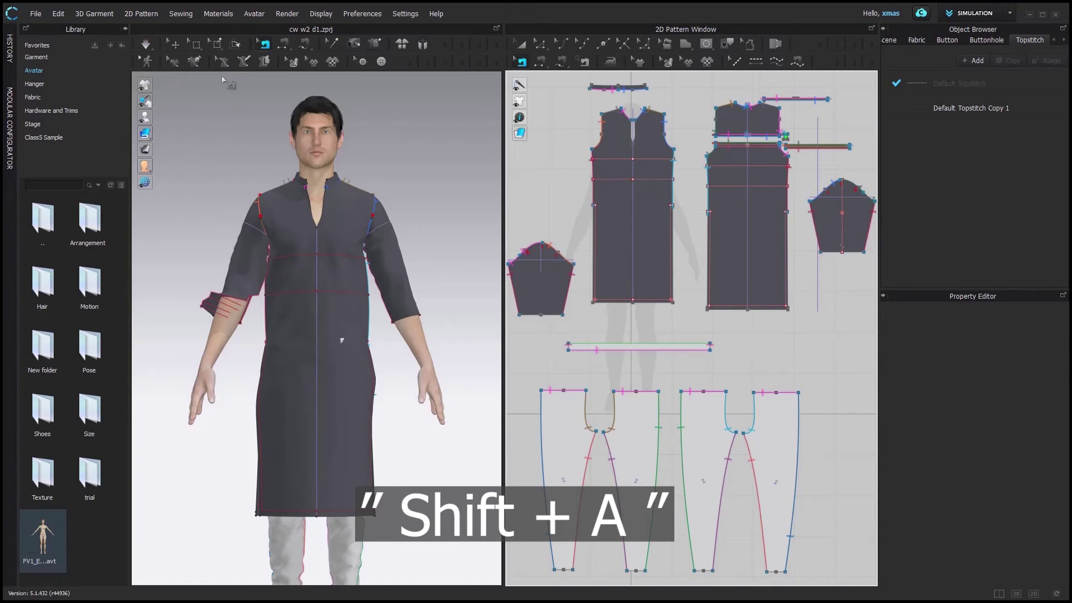
# - Exit sewing mode, hide and reshow the avatar, and re-simulate the kurta
pyautogui.press('Escape')
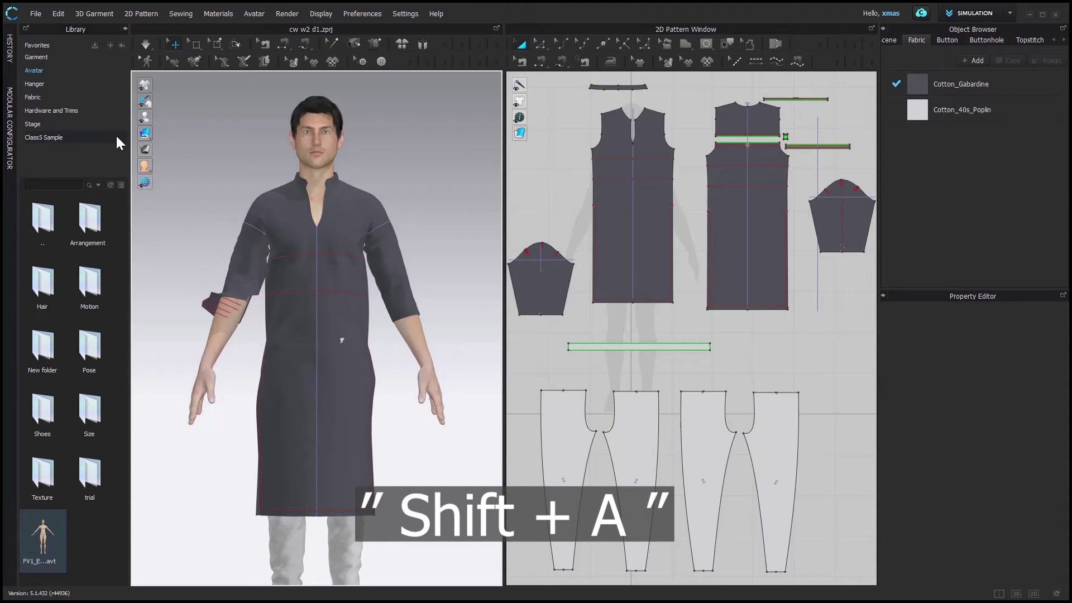
pyautogui.hotkey('shift', 'a')
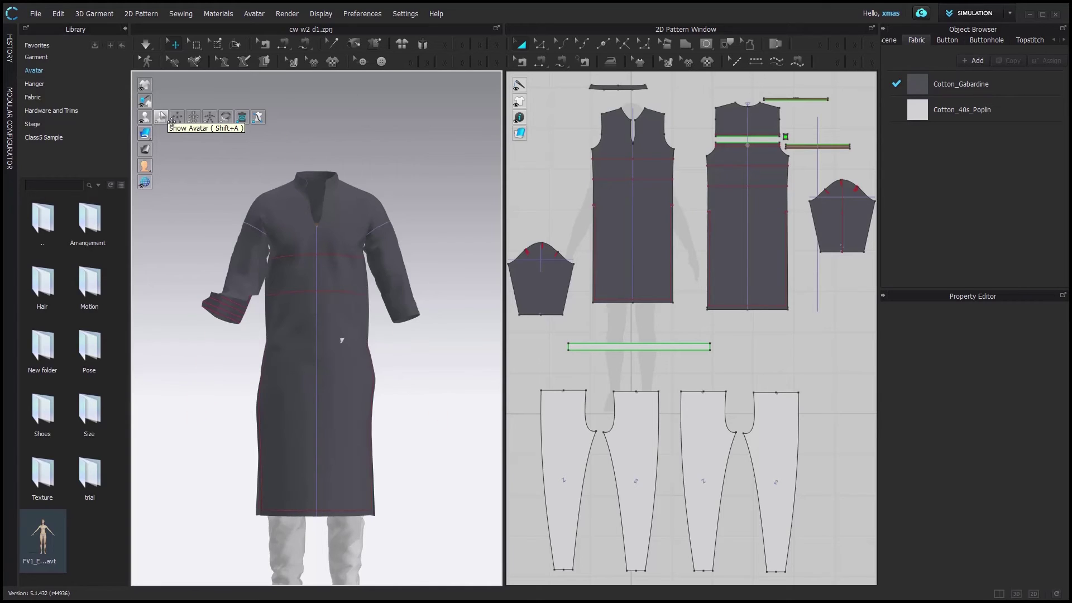
pyautogui.click(161, 118)
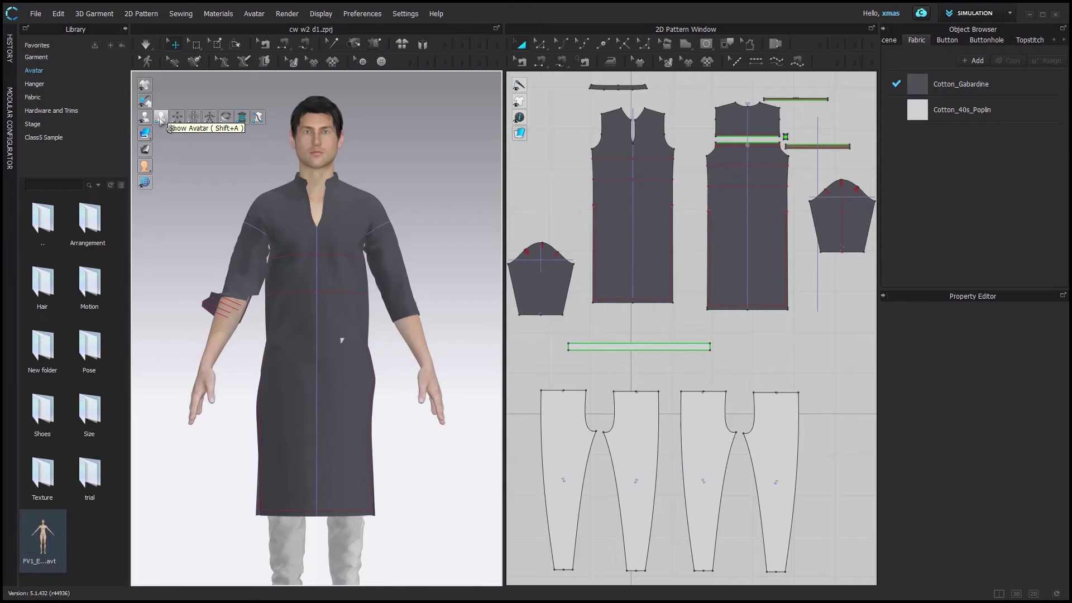
pyautogui.press('space')
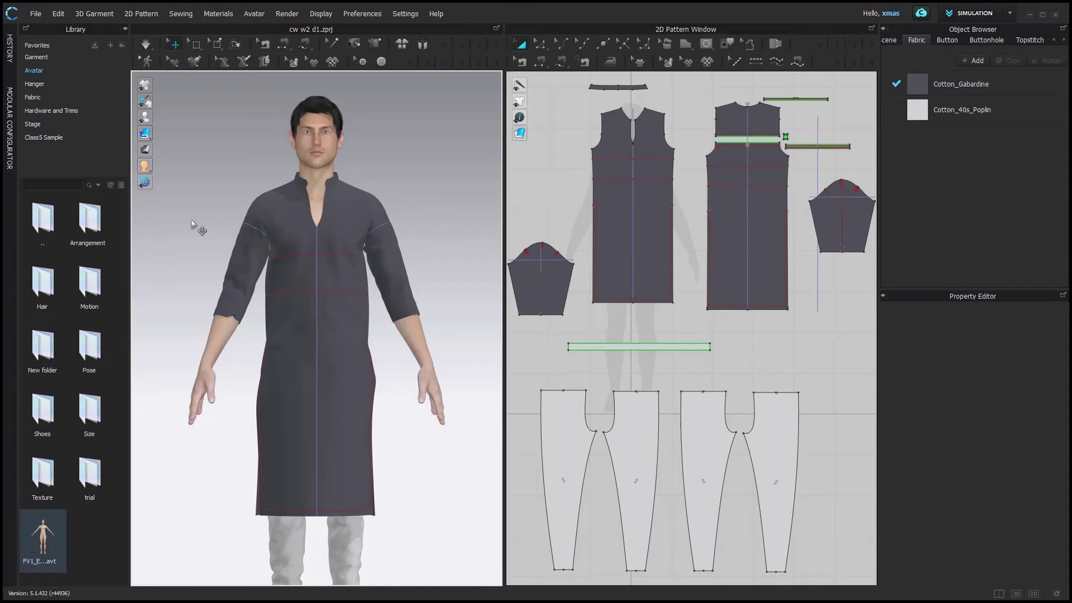
# - Turn on arrangement points with Shift+F and orbit to view the avatar at an angle
pyautogui.hotkey('shift', 'f')
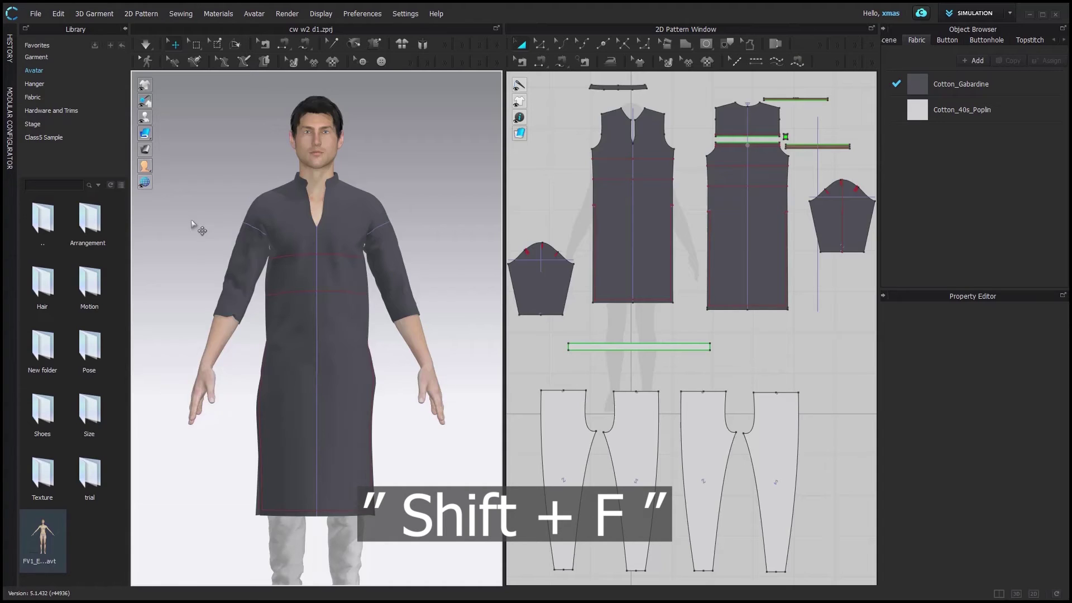
pyautogui.hotkey('shift', 'f')
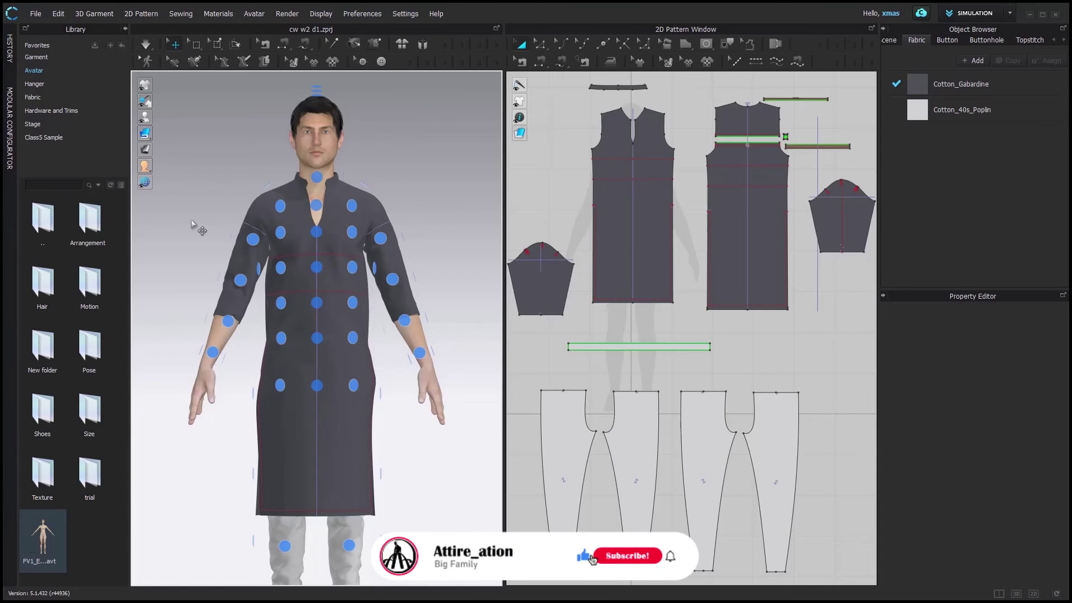
pyautogui.moveTo(453, 237)
pyautogui.mouseDown(button='right')
pyautogui.moveTo(370, 266)
pyautogui.moveTo(456, 250)
pyautogui.mouseUp(button='right')
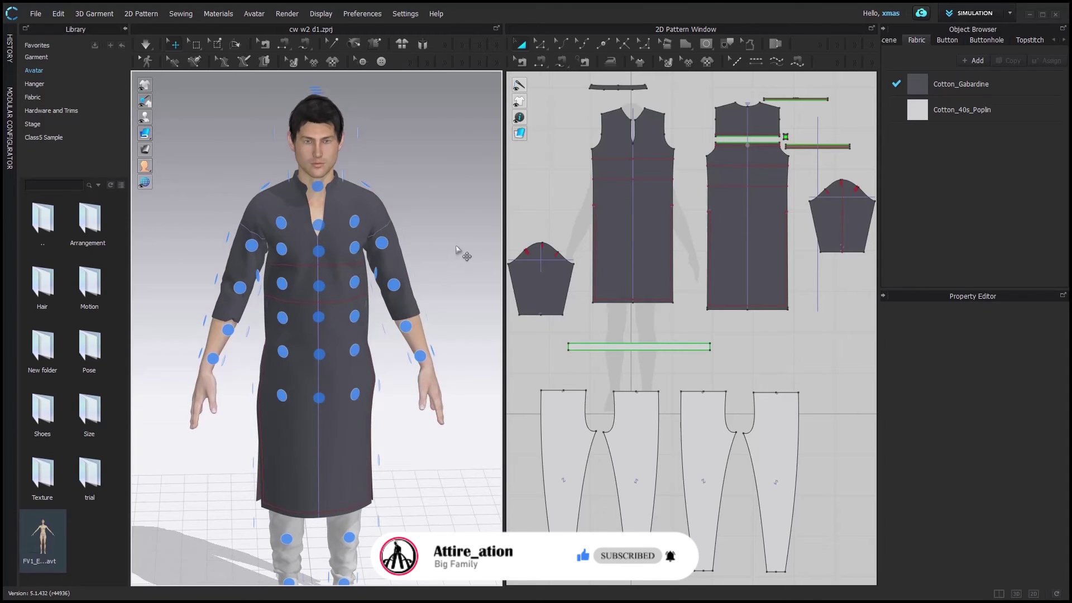
# - Reset the left sleeve's 3D arrangement and orbit toward the avatar's back
pyautogui.rightClick(398, 263)
pyautogui.click(464, 205)
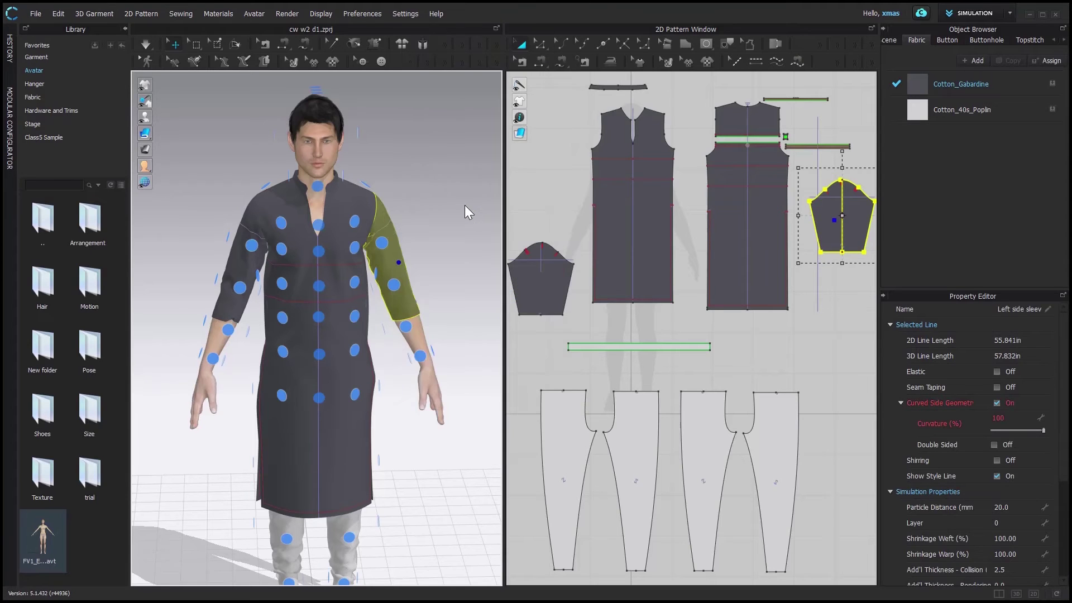
pyautogui.scroll(-5, 396, 285)
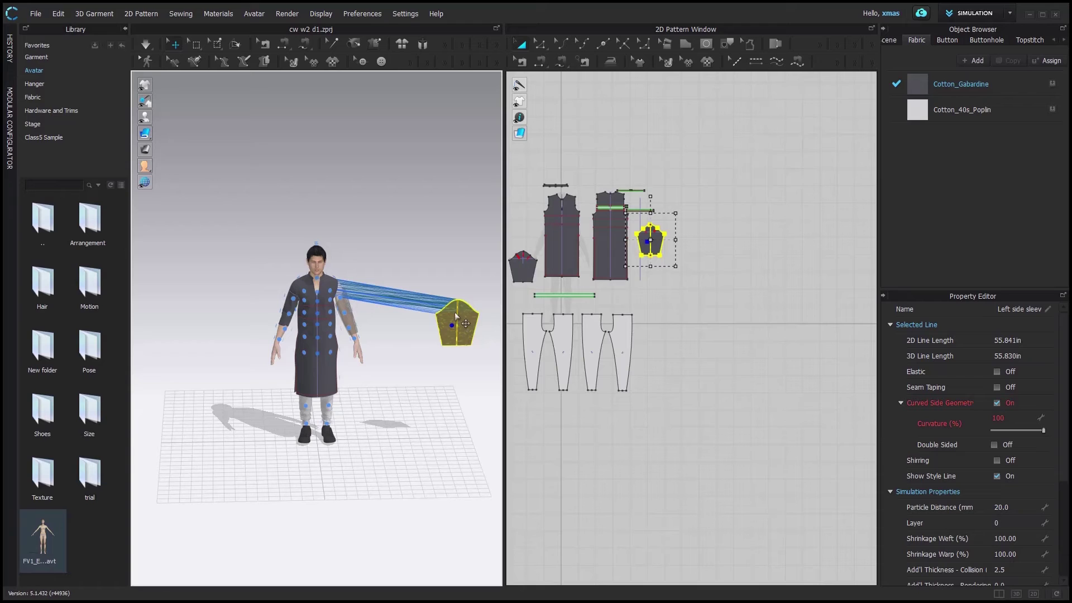
pyautogui.moveTo(366, 316); pyautogui.dragTo(172, 292, button='right')
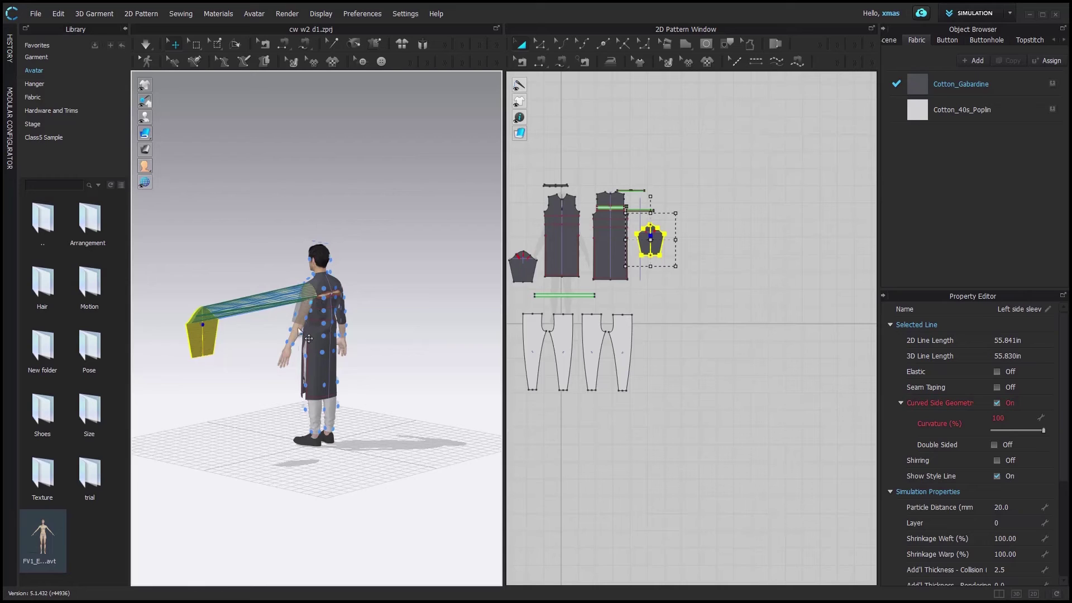
# - Zoom in and place the sleeve on the Arm_Back_1_1 arrangement point
pyautogui.scroll(2, 302, 316)
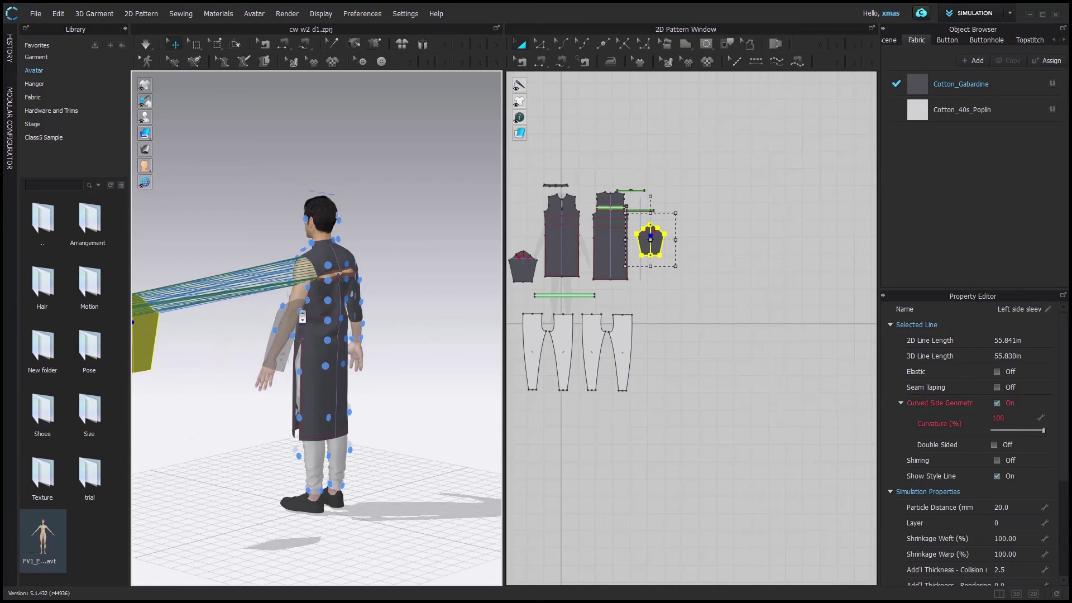
pyautogui.scroll(1, 302, 317)
pyautogui.scroll(1, 302, 316)
pyautogui.scroll(1, 301, 315)
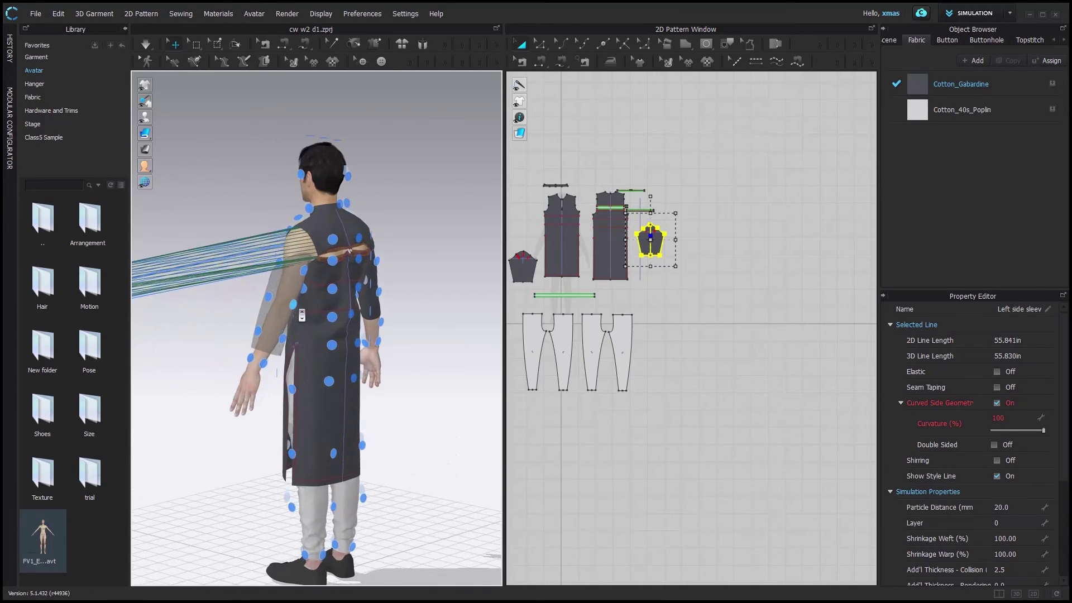
pyautogui.scroll(1, 301, 315)
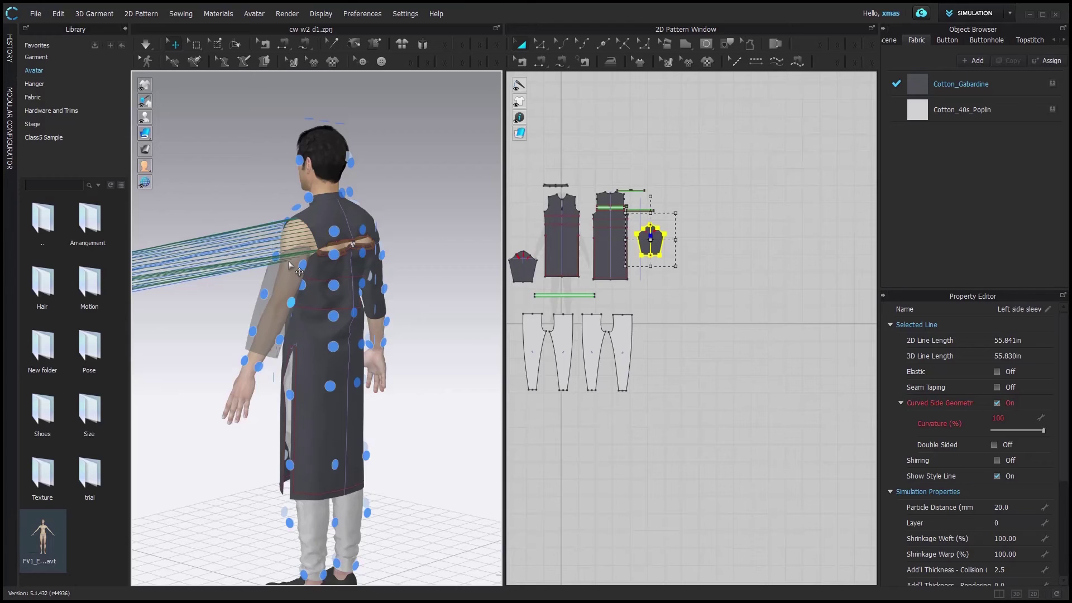
pyautogui.scroll(-3, 290, 265)
pyautogui.click(309, 294)
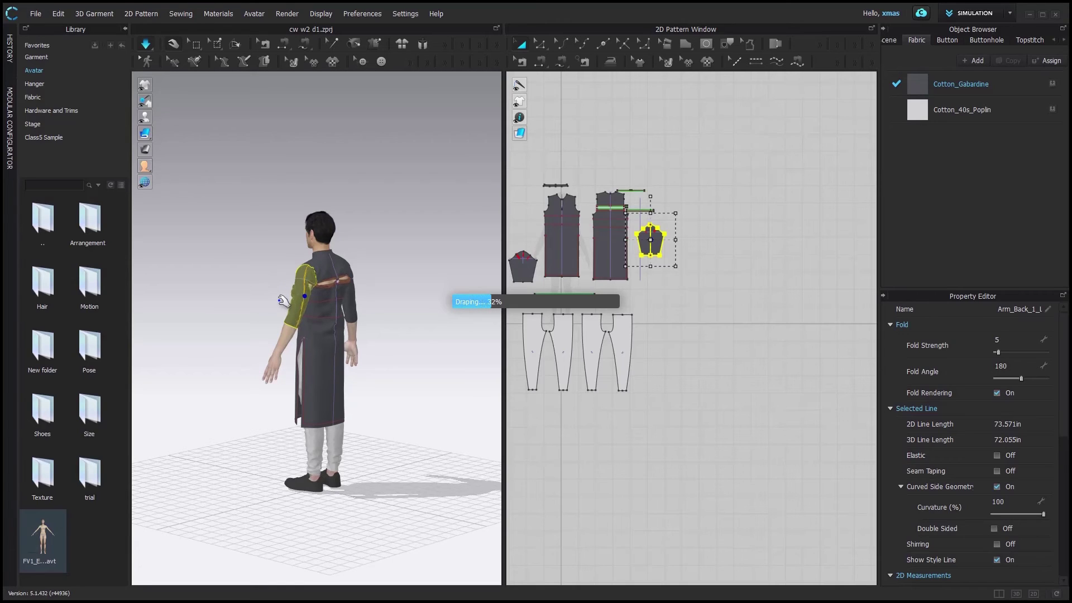
# - Stop the live cloth simulation and display the avatar's arrangement points
pyautogui.click(146, 117)
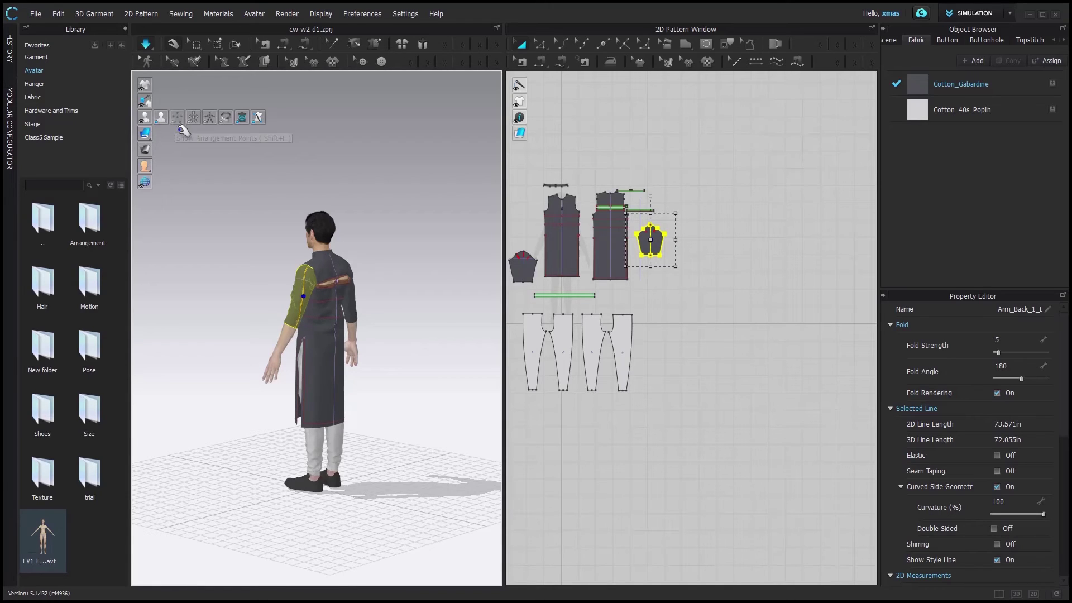
pyautogui.press('space')
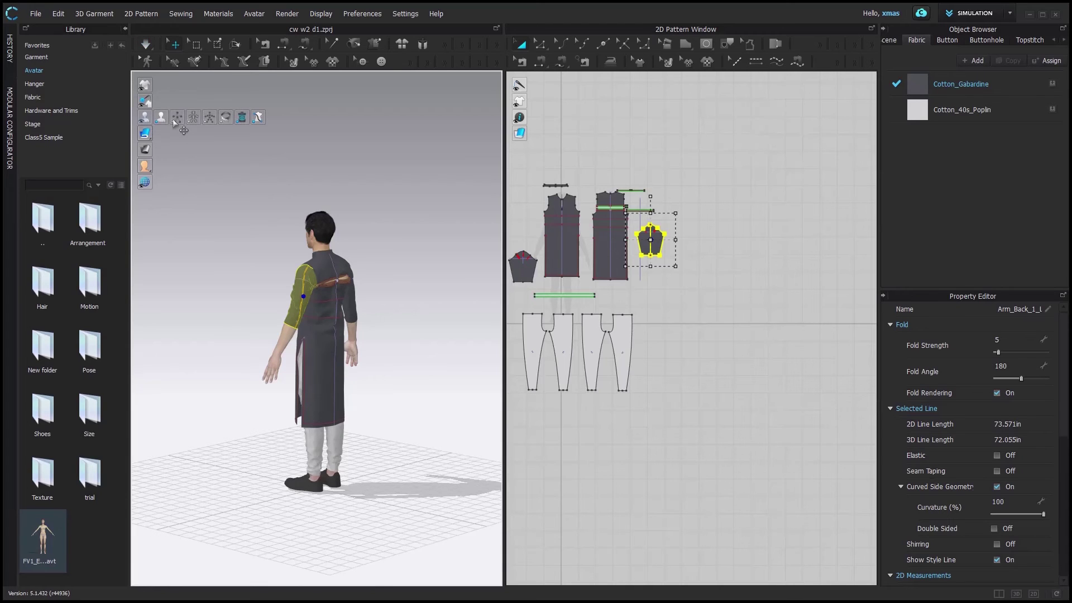
pyautogui.click(174, 119)
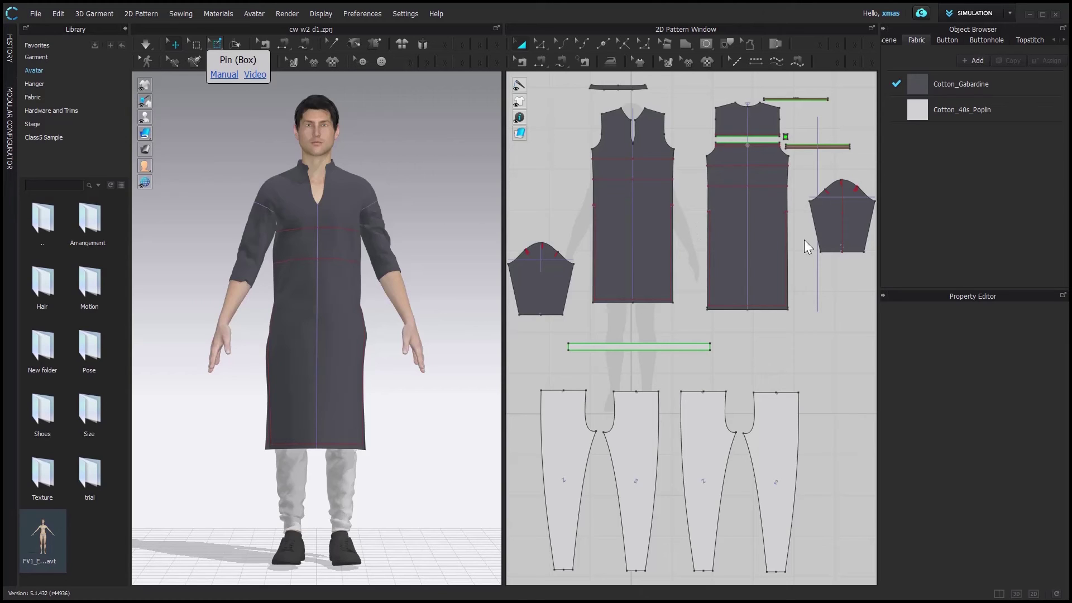
# - Reveal the kurta's pins, delete all of them, and return to Select/Move
pyautogui.click(217, 43)
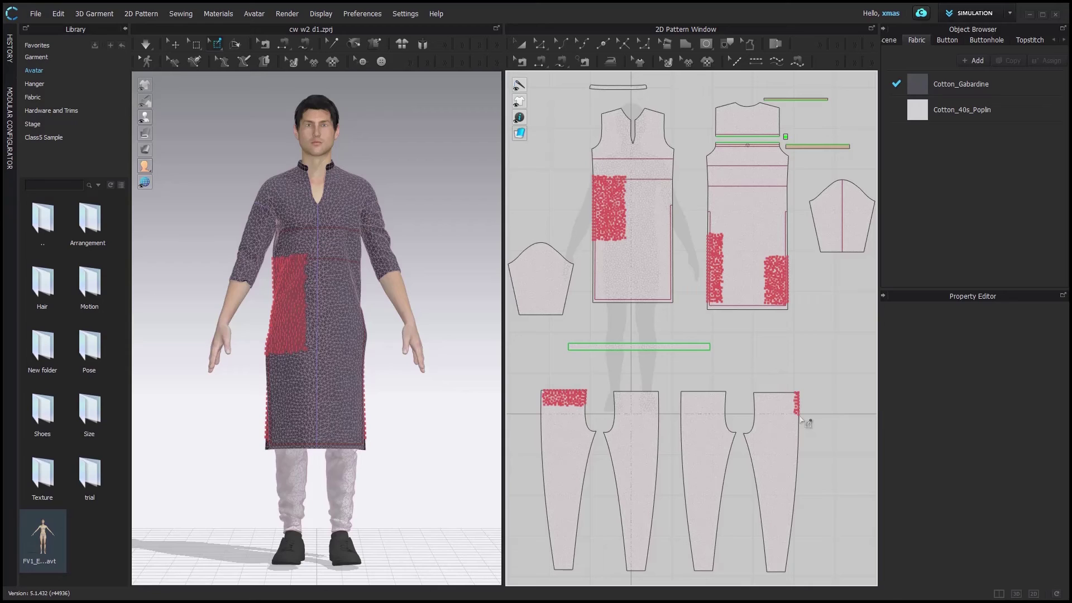
pyautogui.rightClick(277, 290)
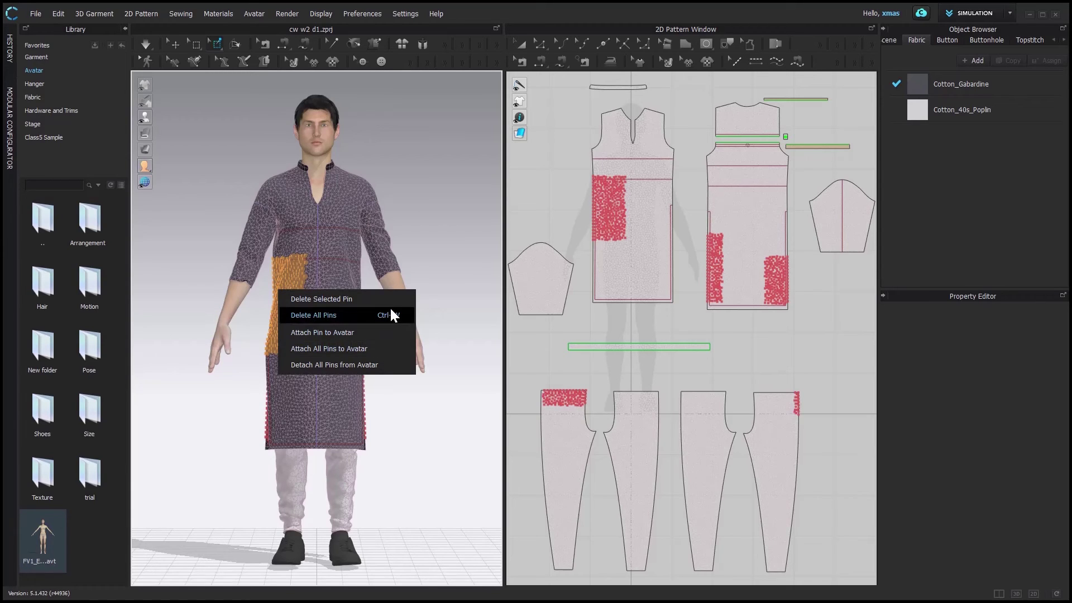
pyautogui.press('Escape')
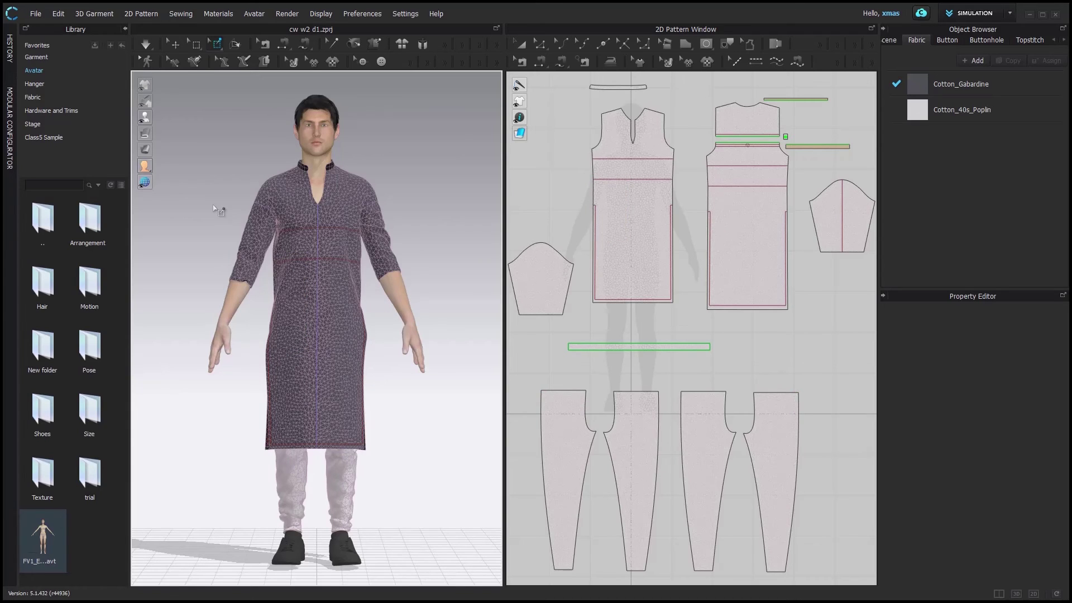
pyautogui.press('q')
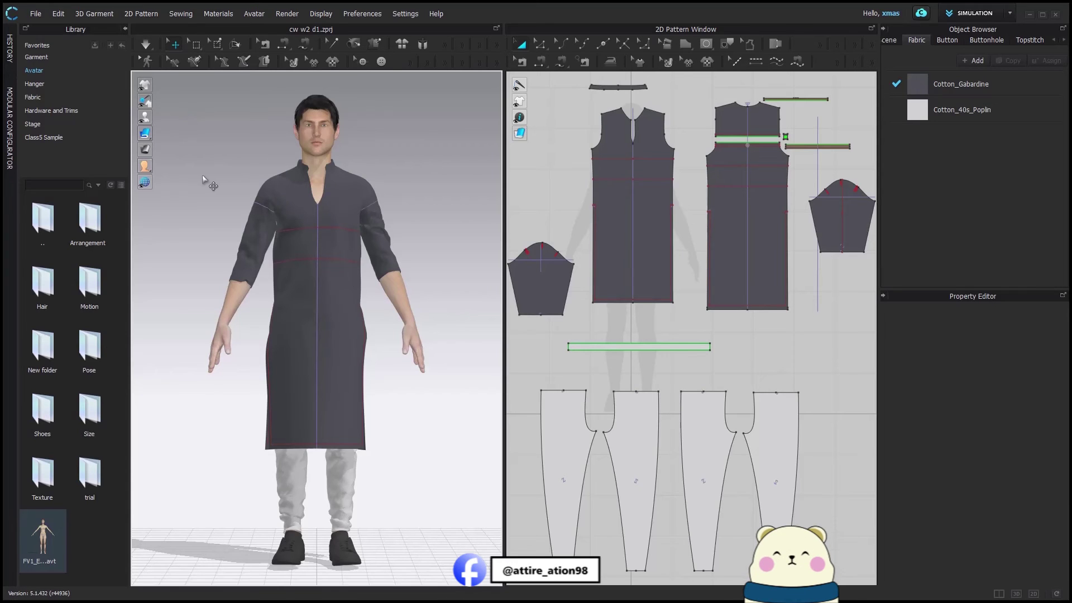
pyautogui.scroll(5, 205, 184)
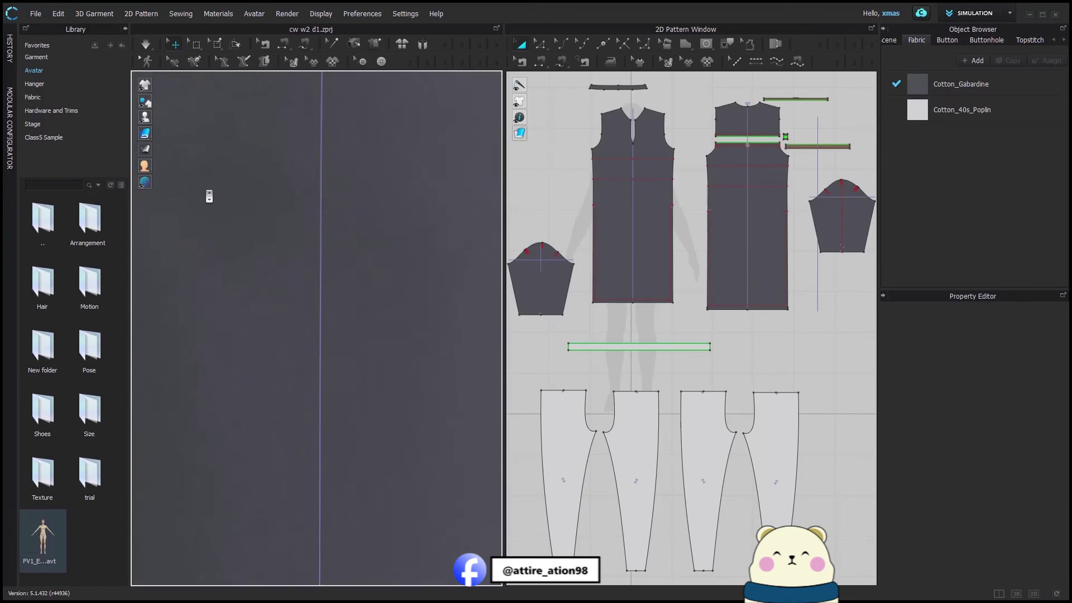
pyautogui.scroll(-3, 207, 193)
pyautogui.scroll(-2, 210, 195)
pyautogui.scroll(-5, 211, 179)
pyautogui.scroll(-3, 212, 160)
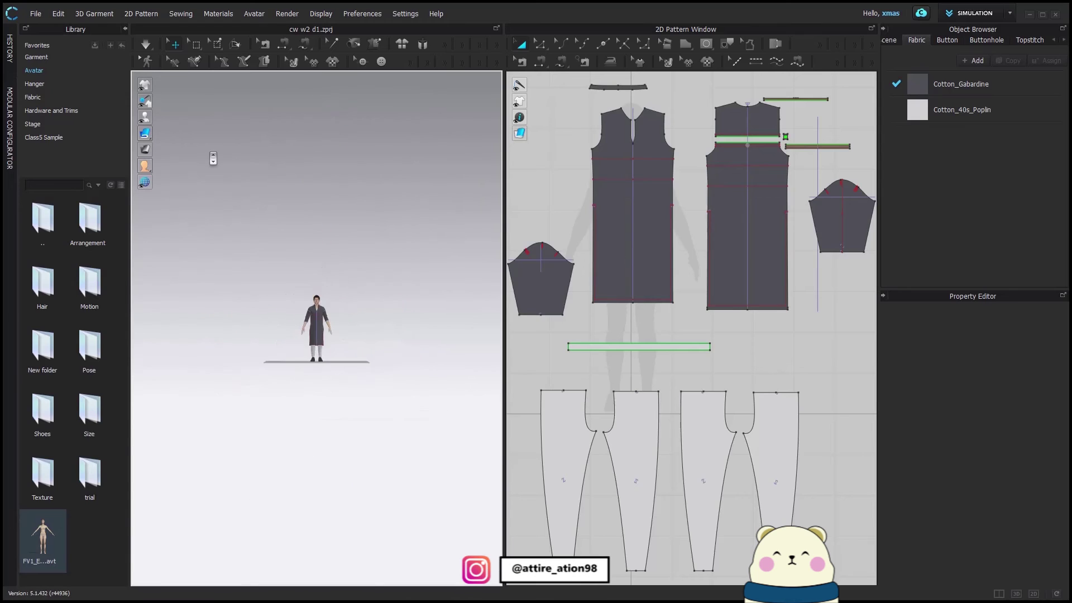
pyautogui.scroll(-2, 212, 159)
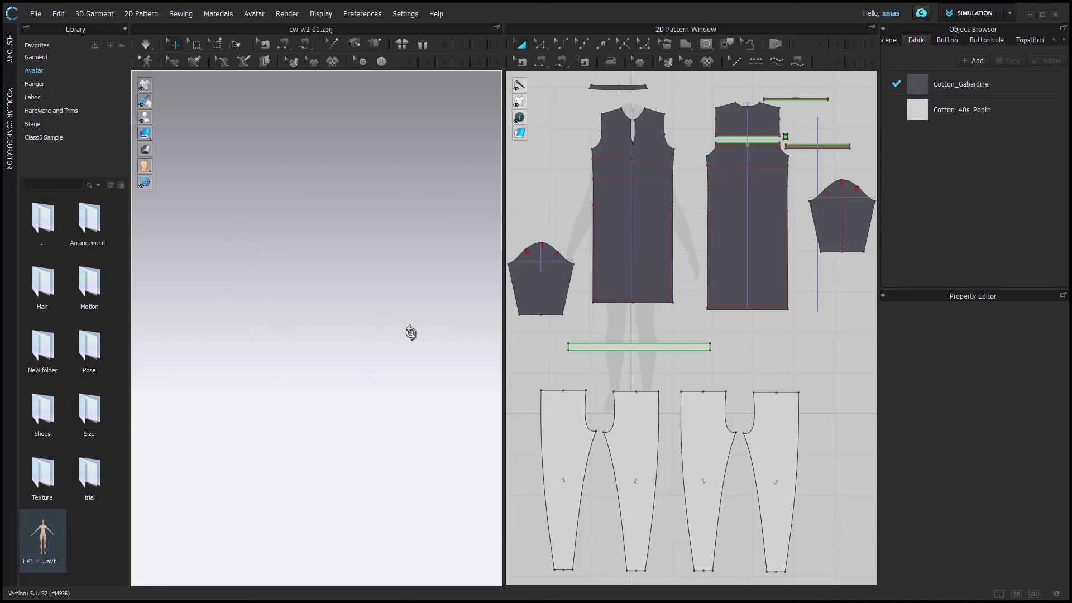
pyautogui.press('2')
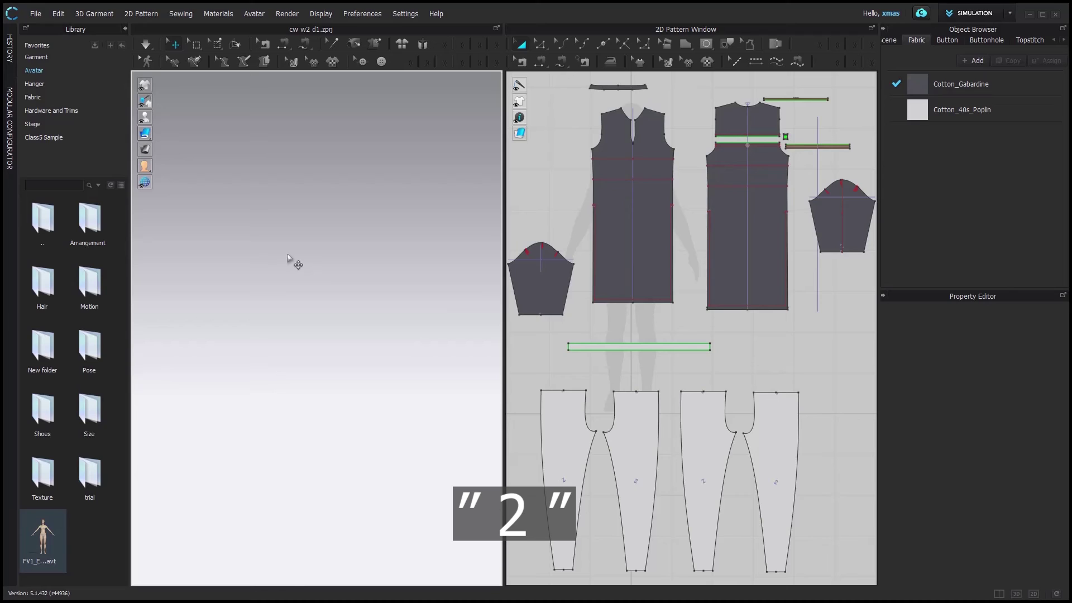
pyautogui.press('2')
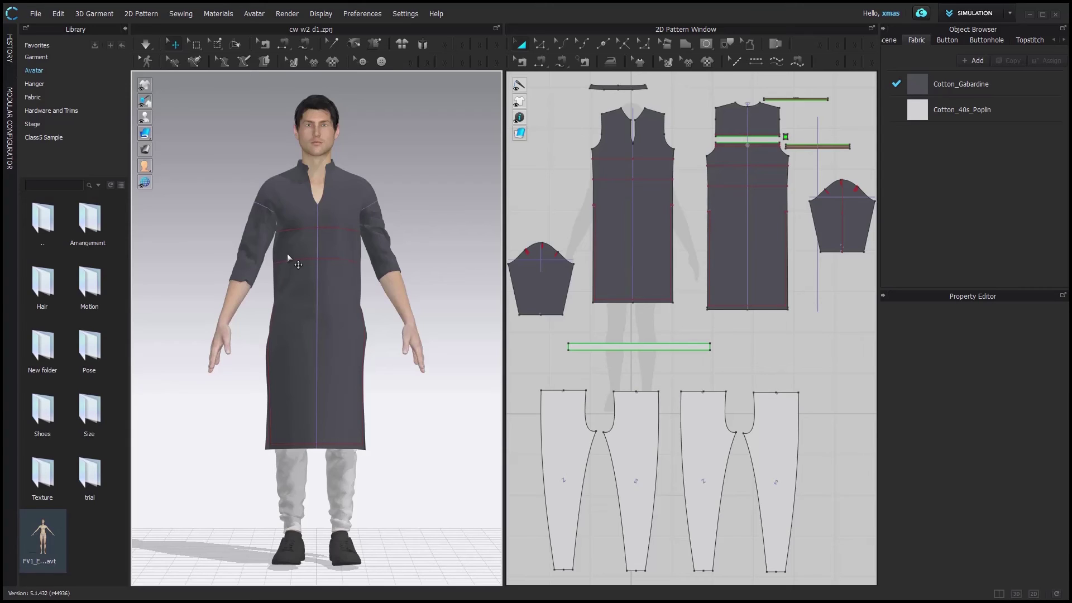
pyautogui.press('8')
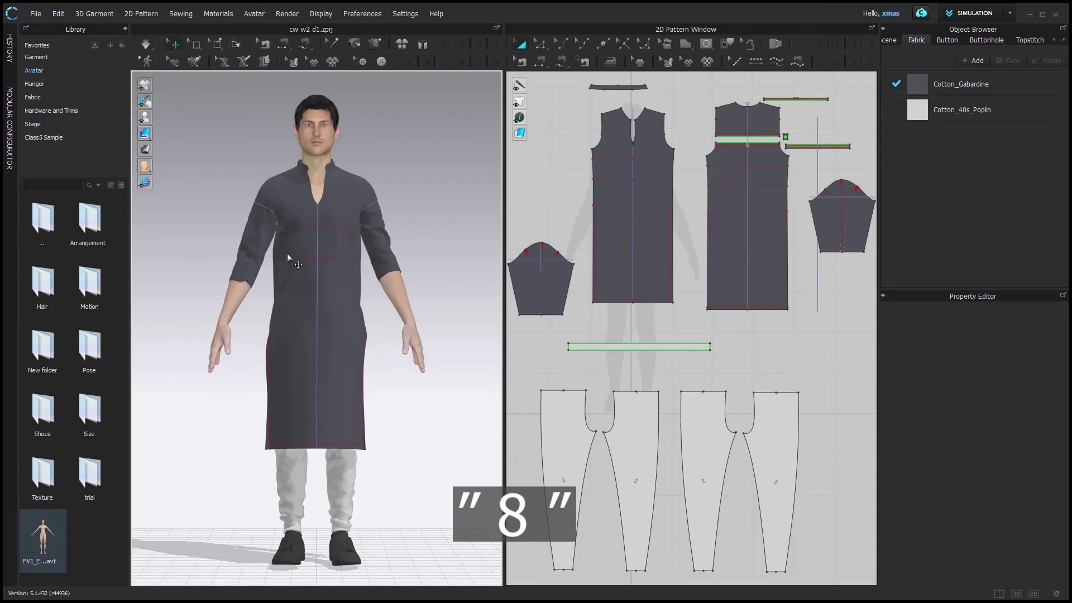
pyautogui.press('8')
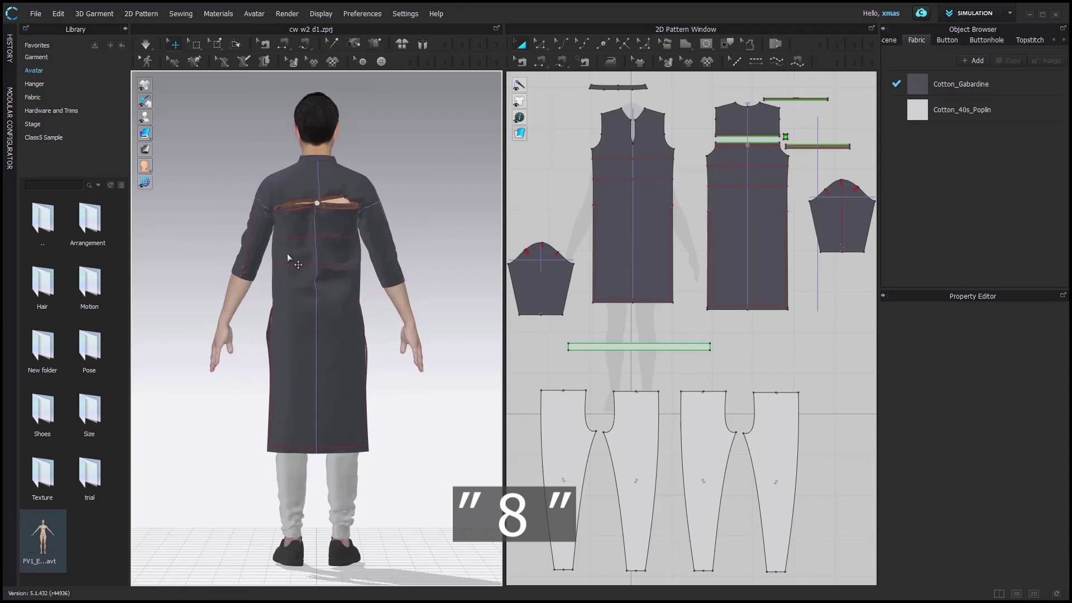
pyautogui.press('1')
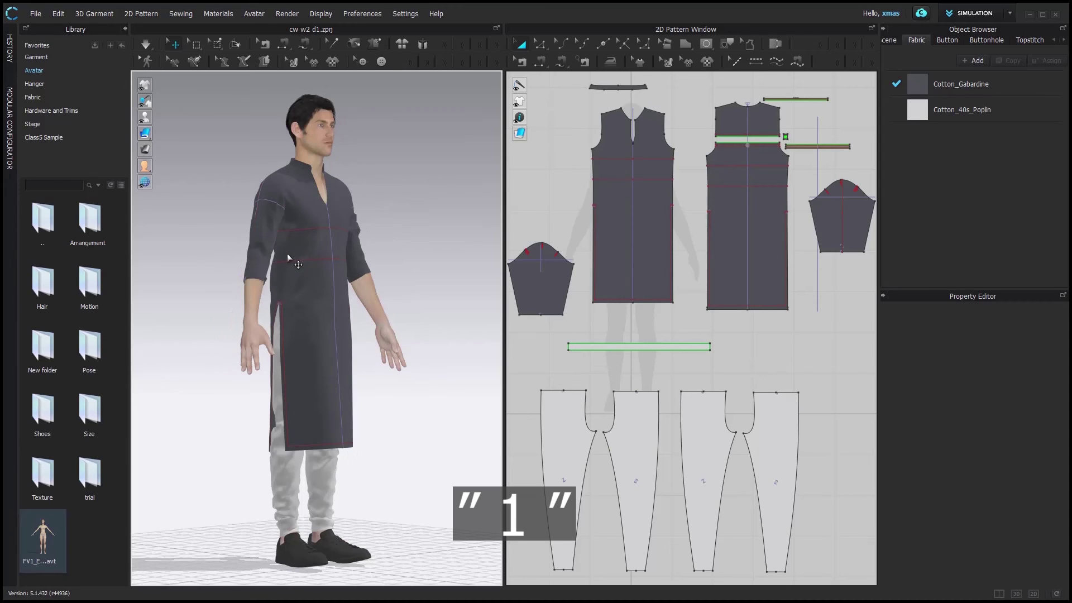
pyautogui.press('3')
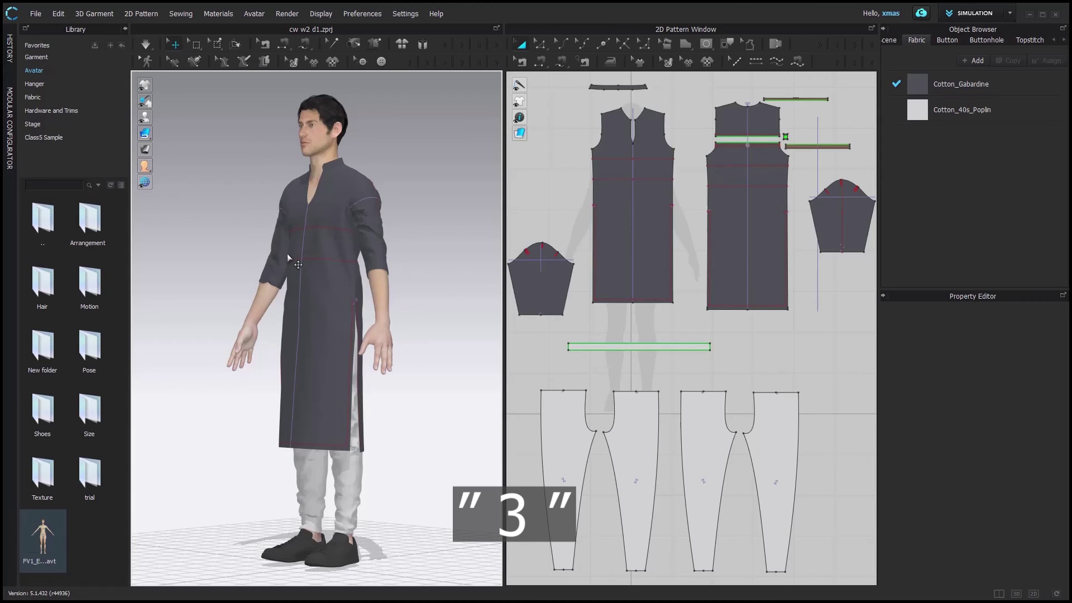
pyautogui.press('5')
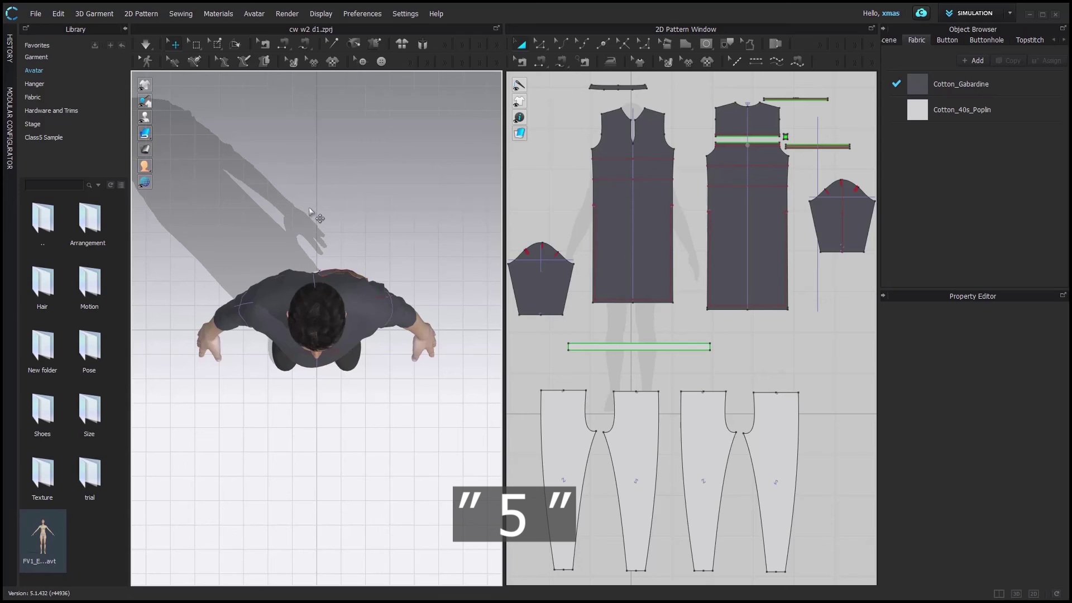
pyautogui.rightClick(392, 158)
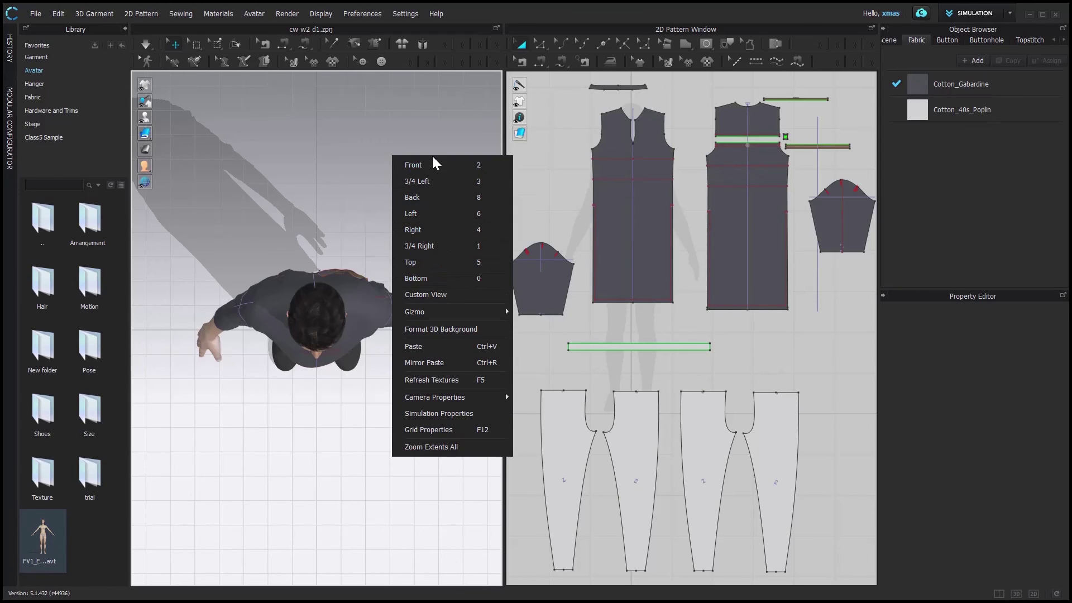
pyautogui.click(458, 277)
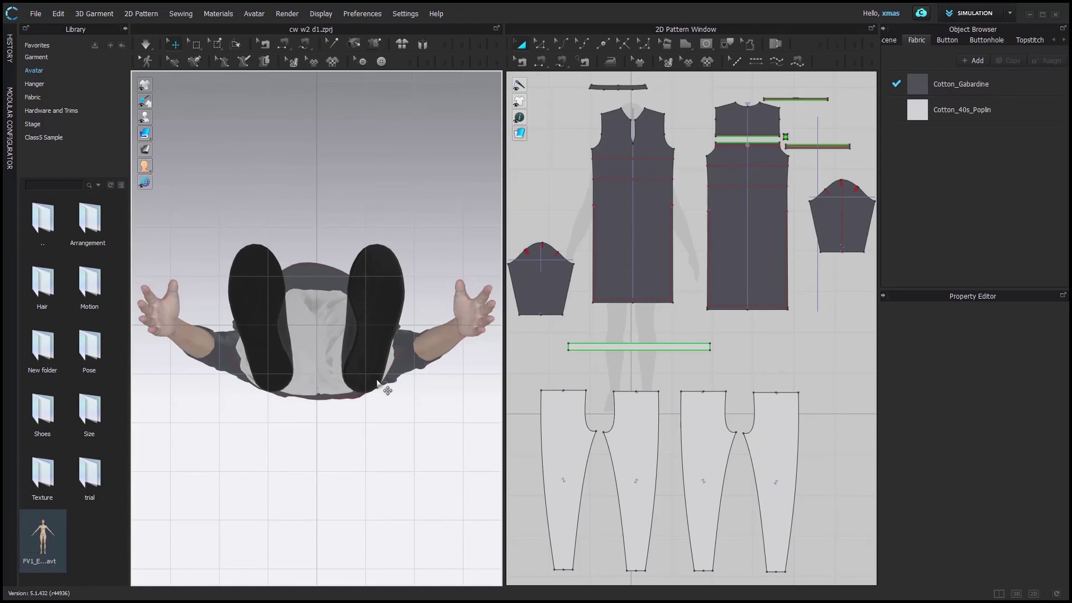
pyautogui.press('2')
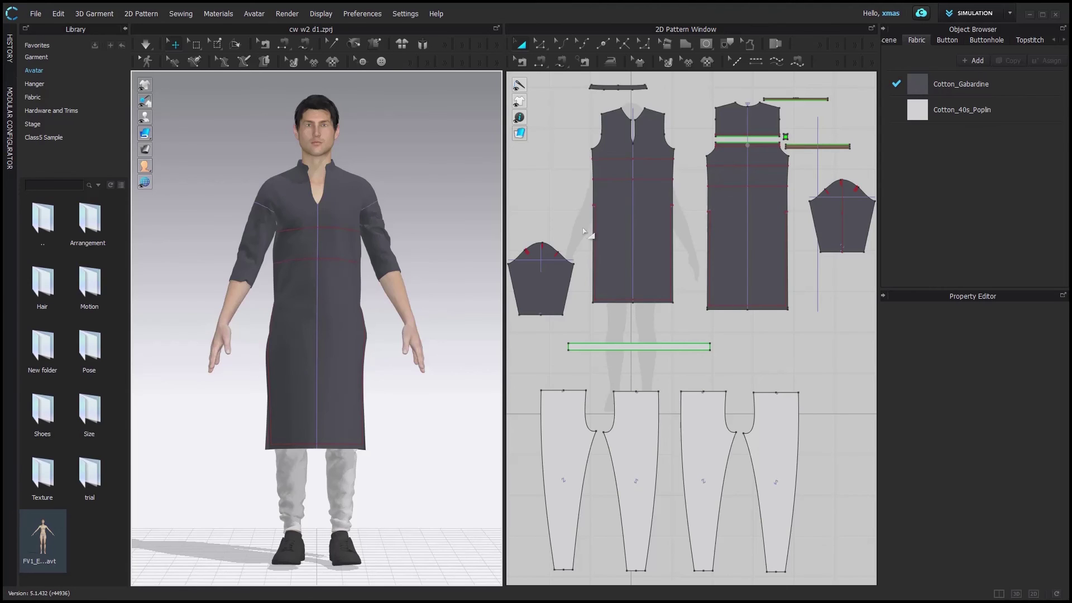
# - Fit all pieces in the 2D window, delete the stray four-sided piece, and refit the view
pyautogui.scroll(-5, 706, 287)
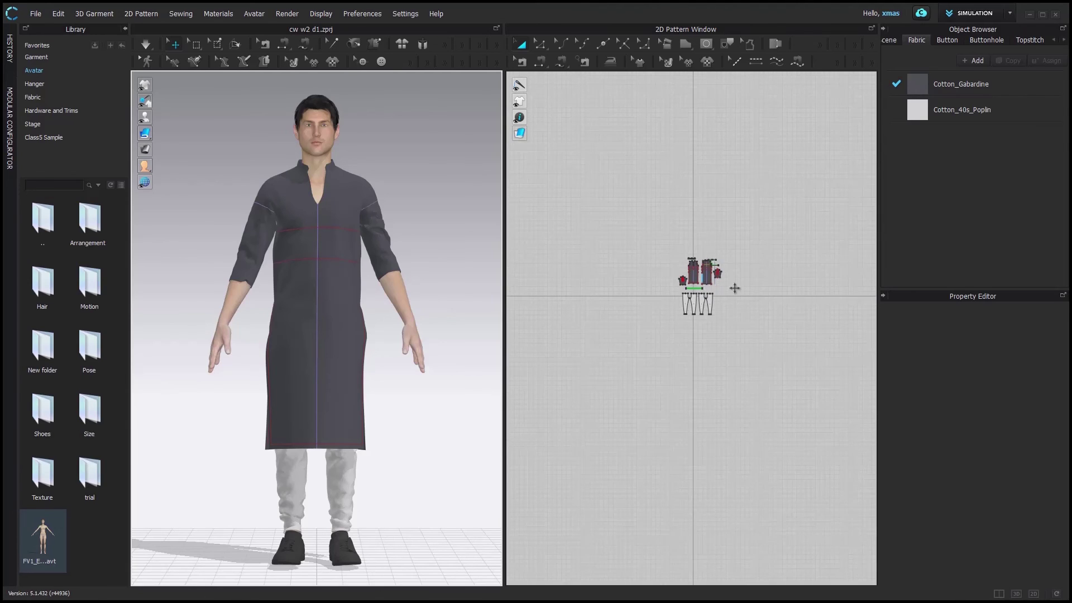
pyautogui.scroll(5, 770, 285)
pyautogui.scroll(2, 861, 275)
pyautogui.scroll(2, 677, 233)
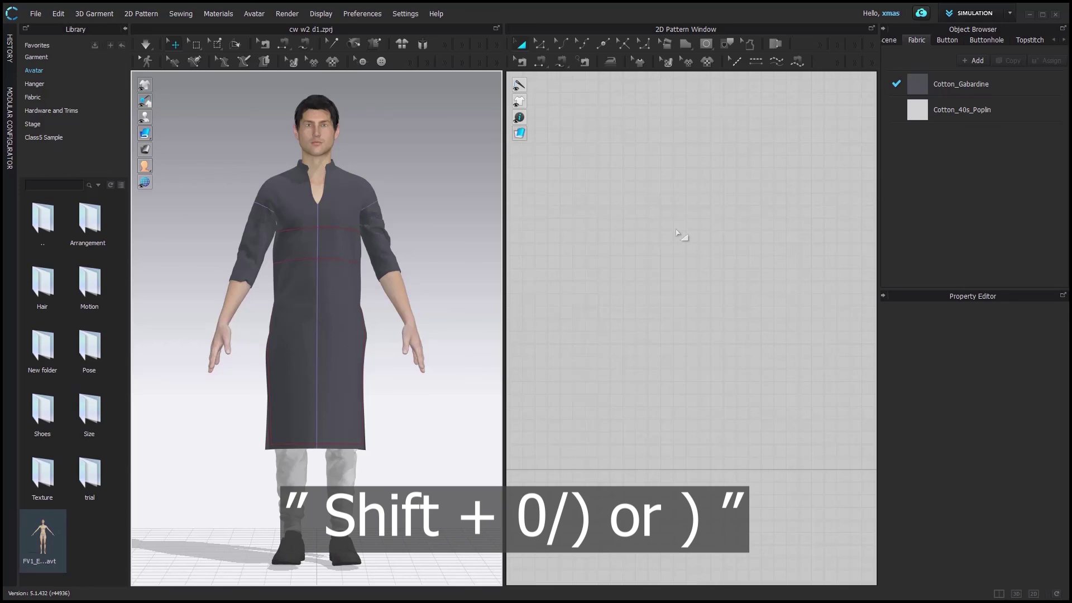
pyautogui.hotkey('shift', '0')
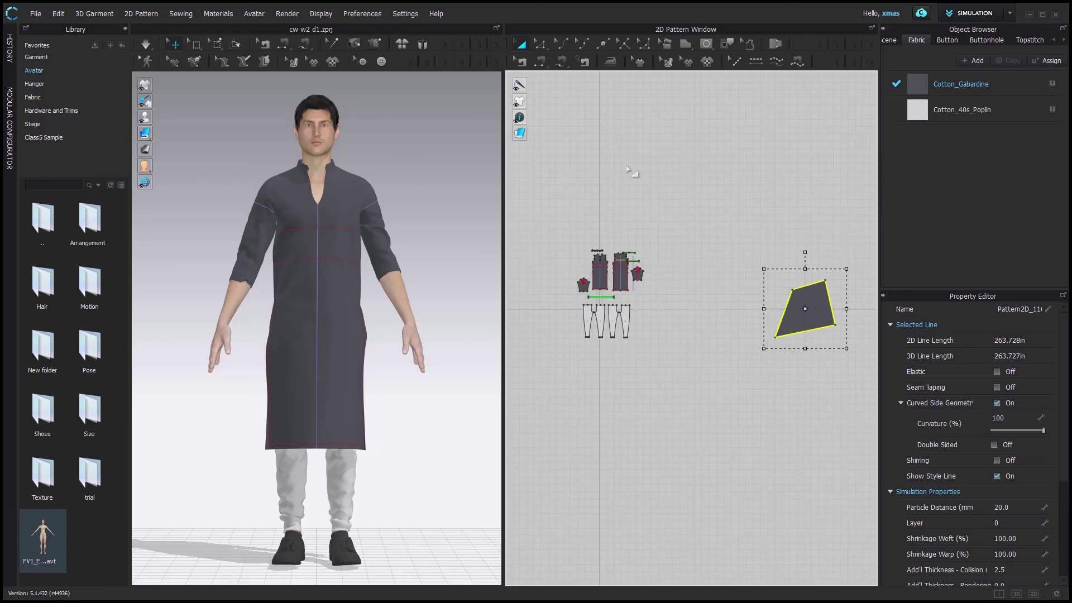
pyautogui.scroll(2, 592, 251)
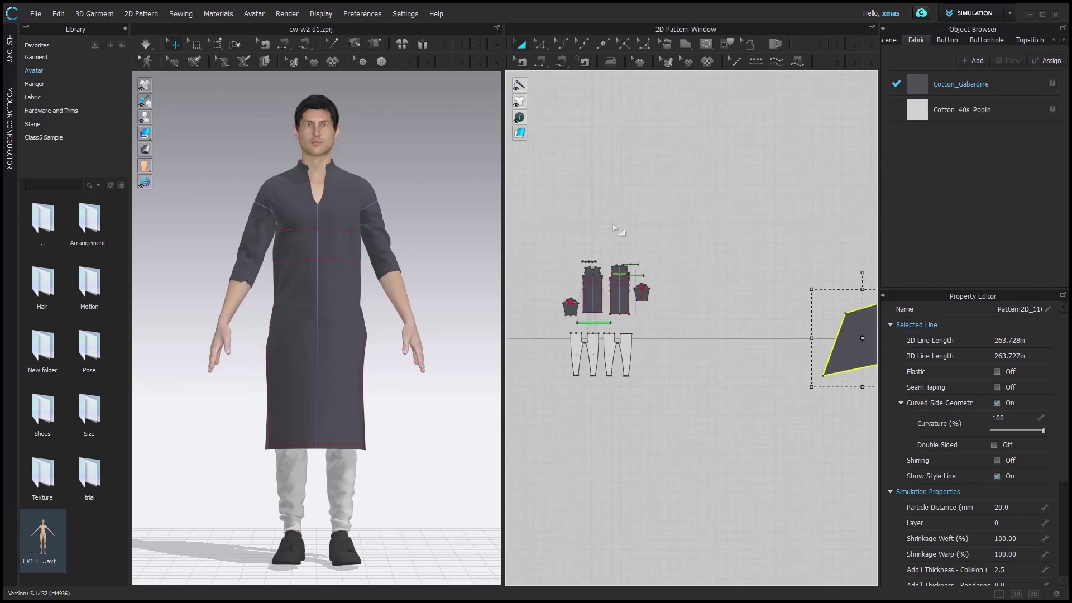
pyautogui.scroll(4, 592, 251)
pyautogui.scroll(3, 582, 429)
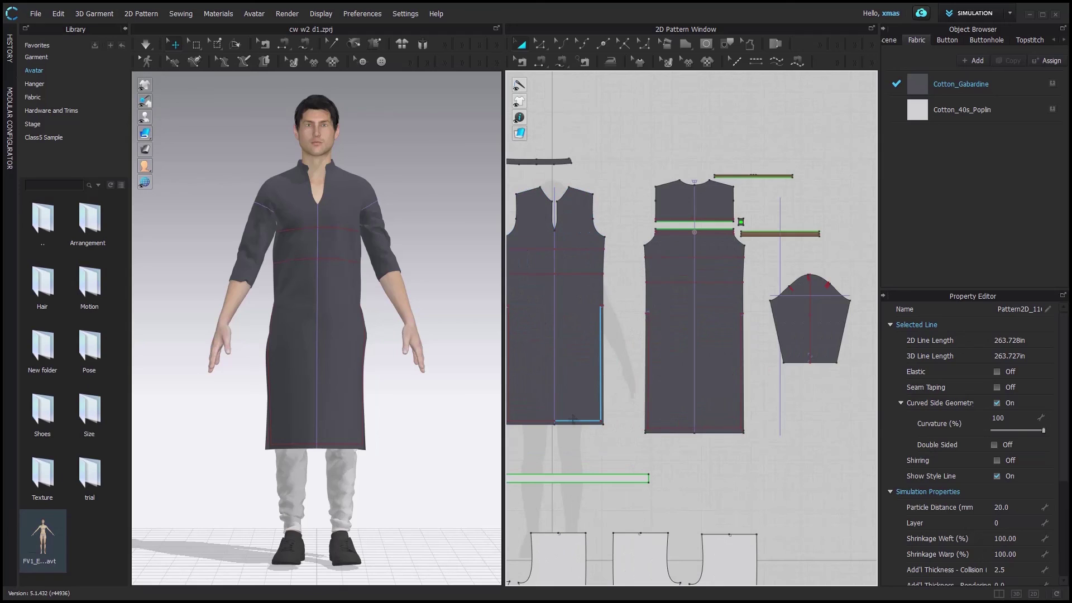
pyautogui.scroll(-5, 573, 419)
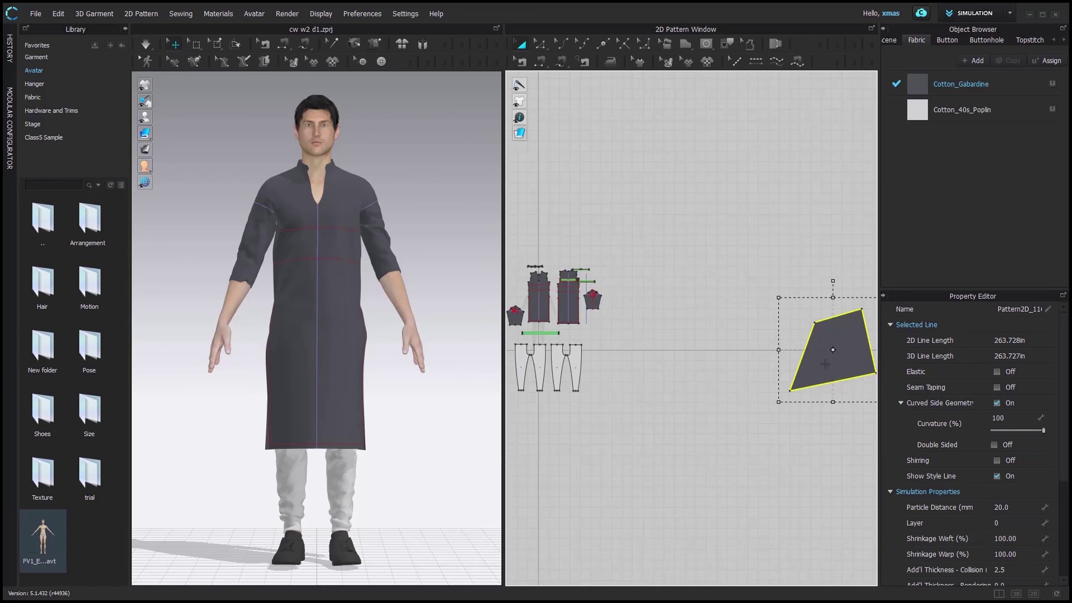
pyautogui.press('Delete')
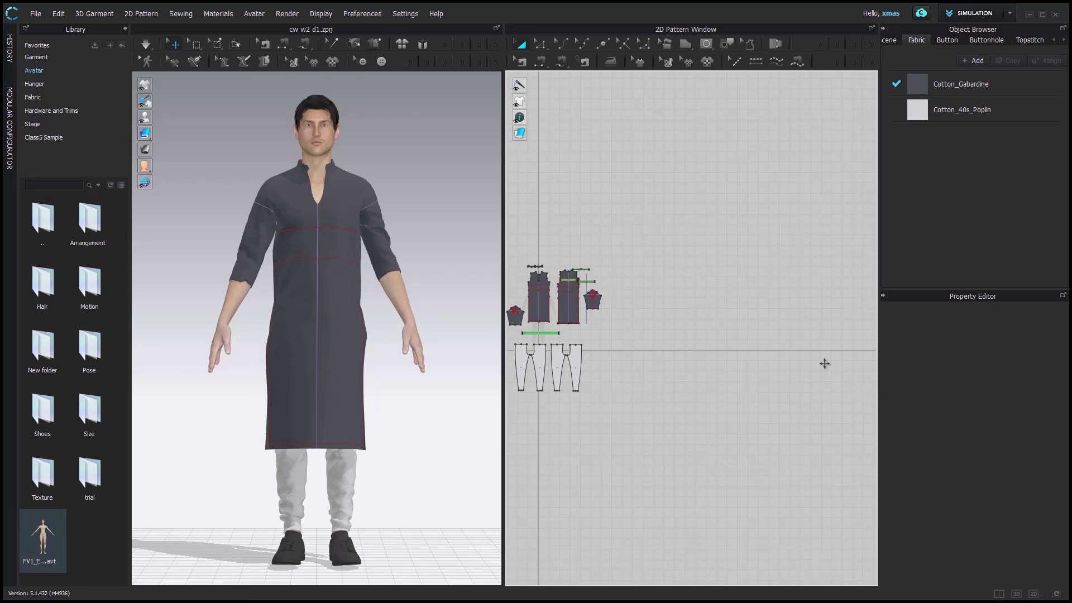
pyautogui.press('z')
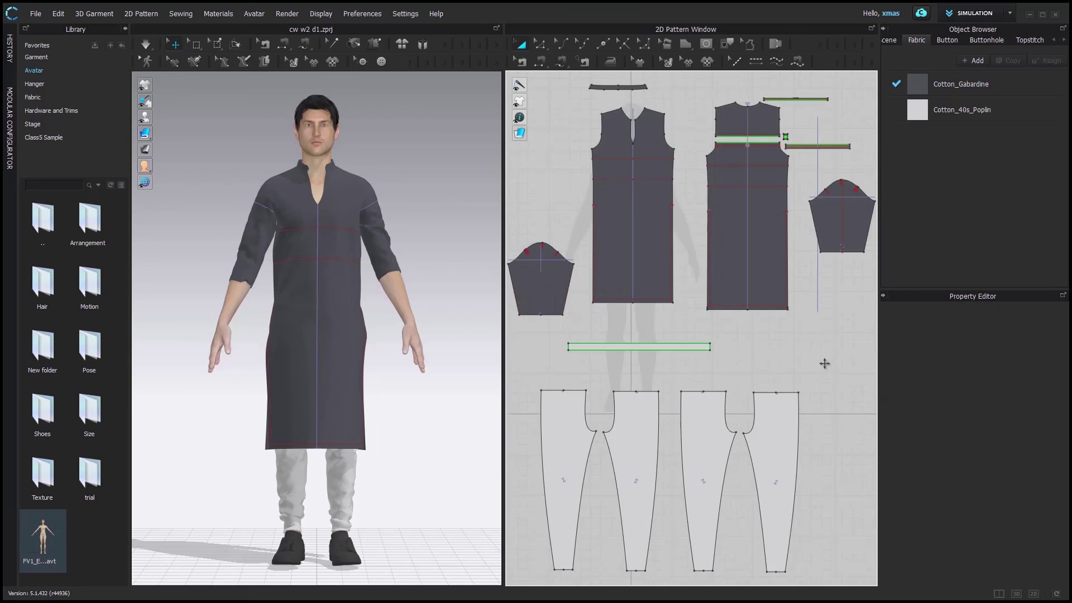